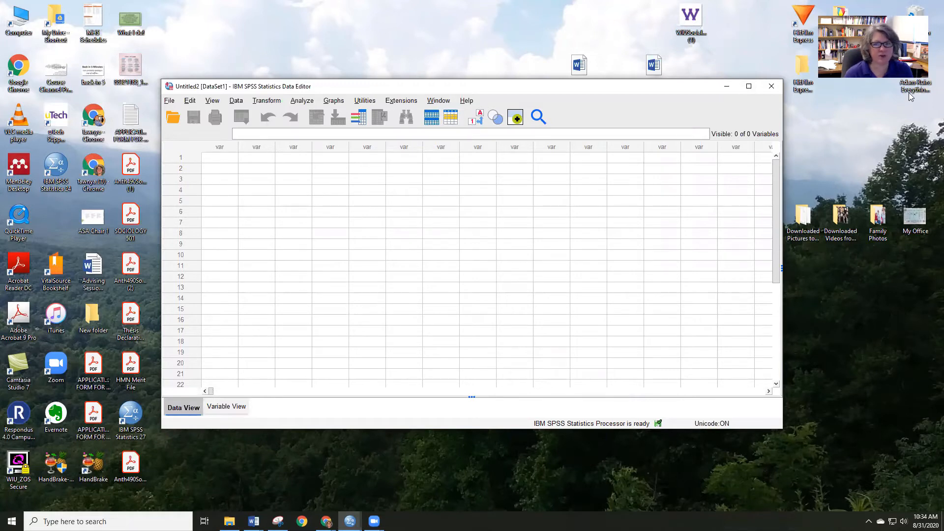
Show the variable definitions and place the data editor side by side with the CODEBOOK document, viewed from its beginning
click(748, 86)
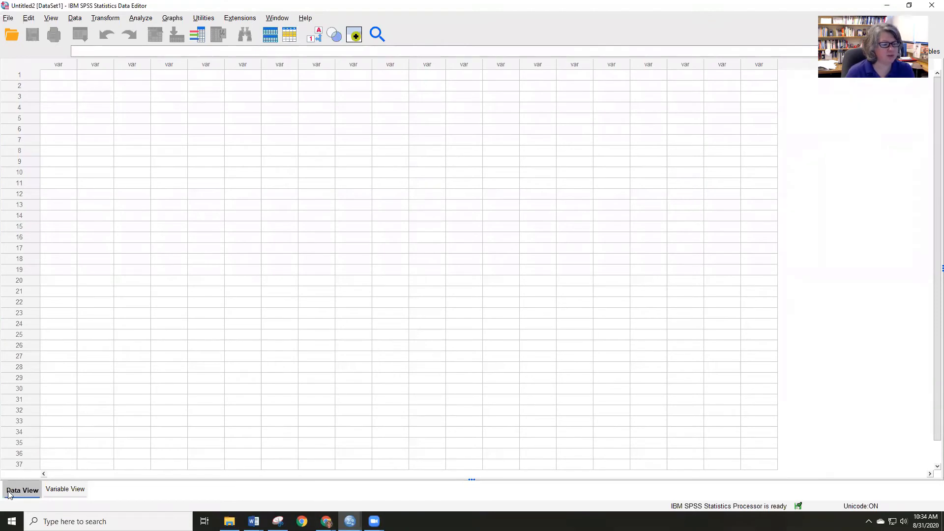
click(65, 491)
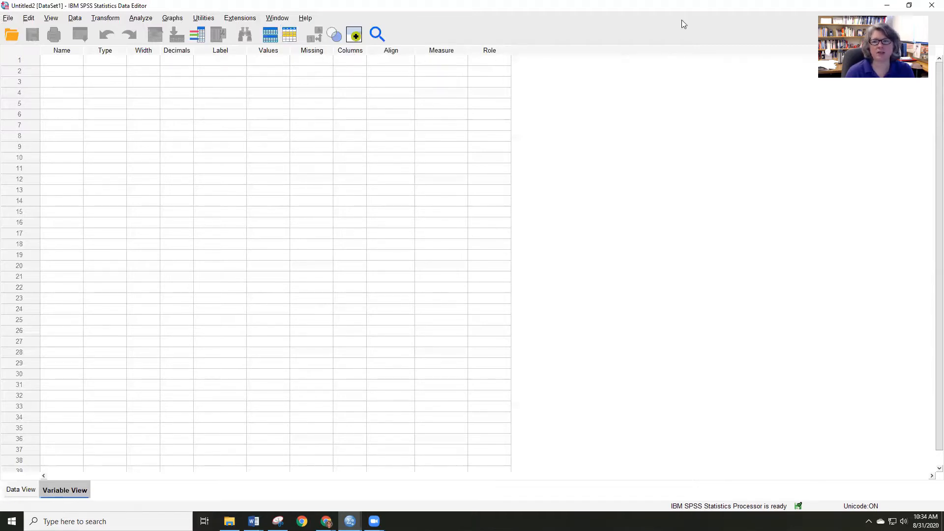
click(910, 6)
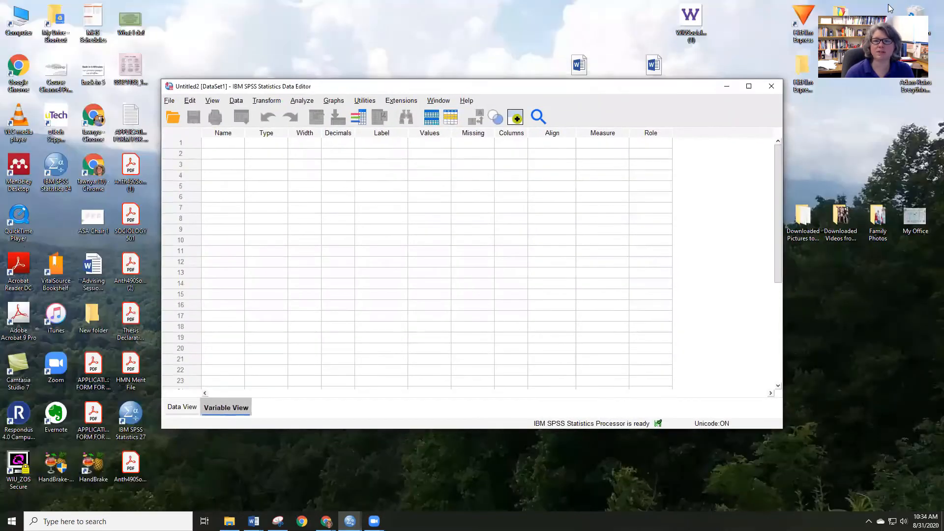
key(super+Right)
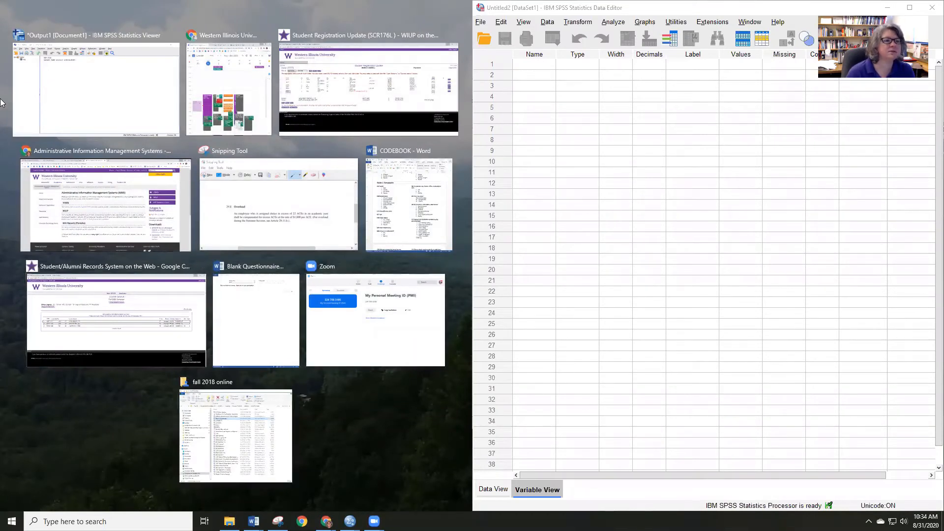
click(409, 185)
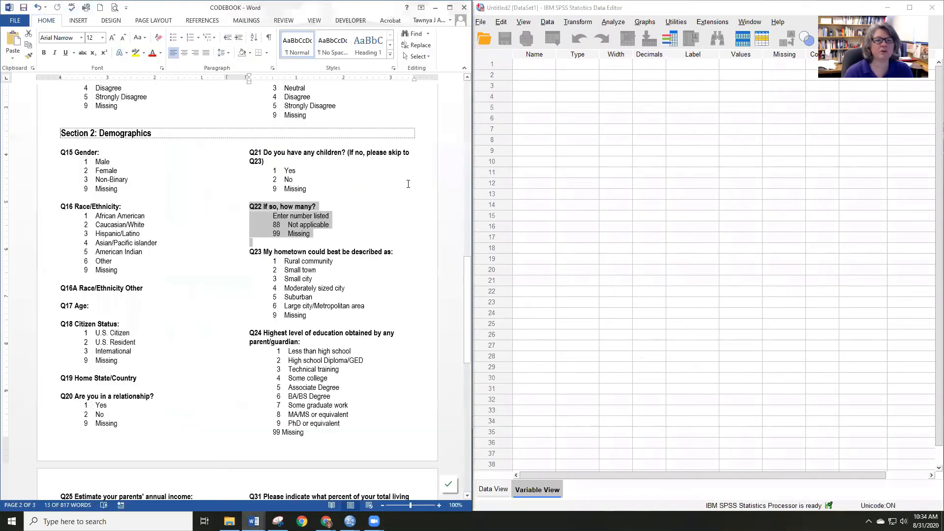
scroll(140, 207, up, 20)
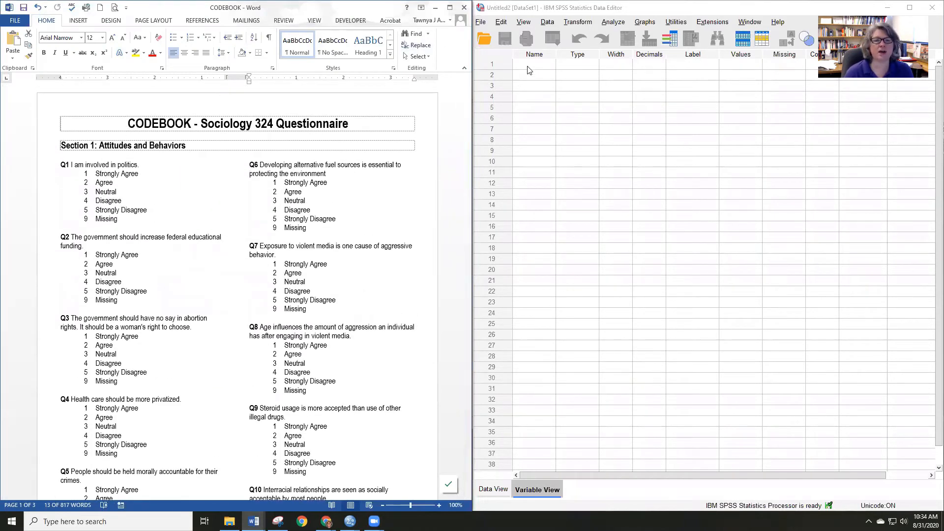
Define a first numeric variable named ID with 0 decimals
click(541, 64)
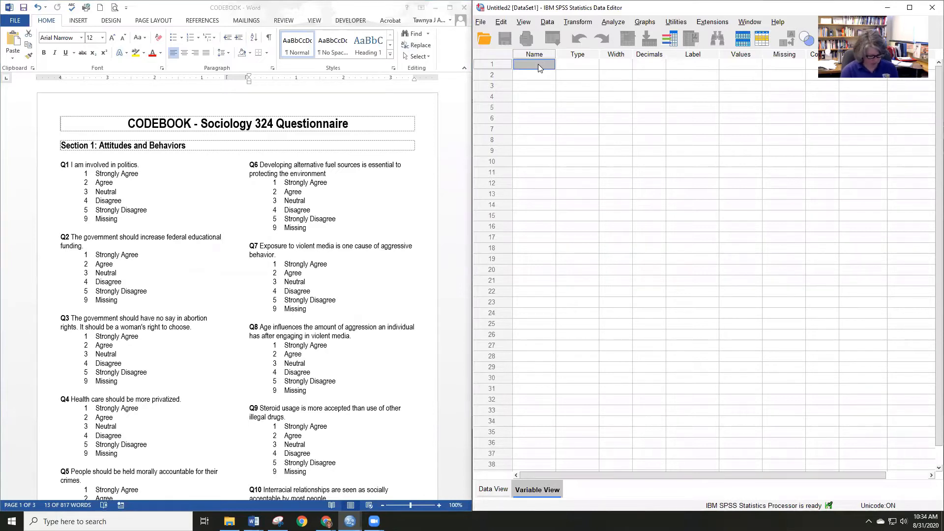
double_click(539, 64)
text(ID)
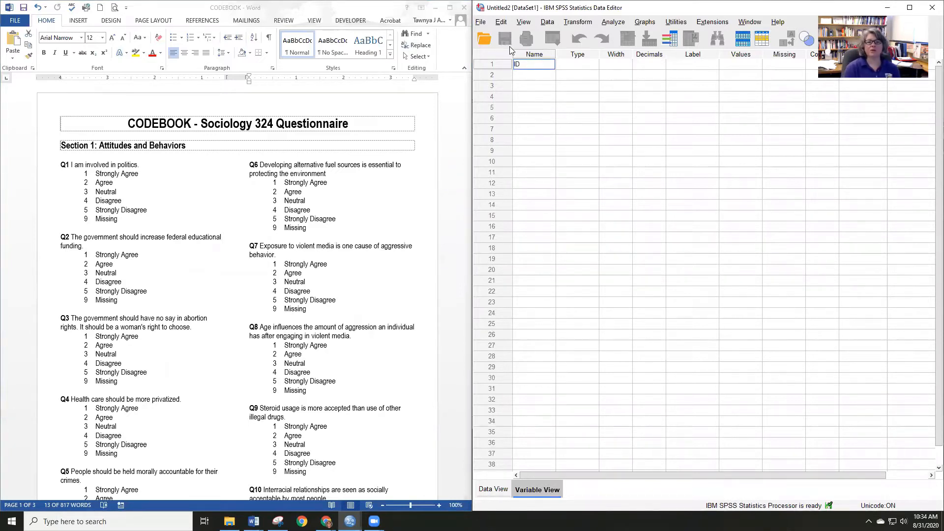
key(Tab)
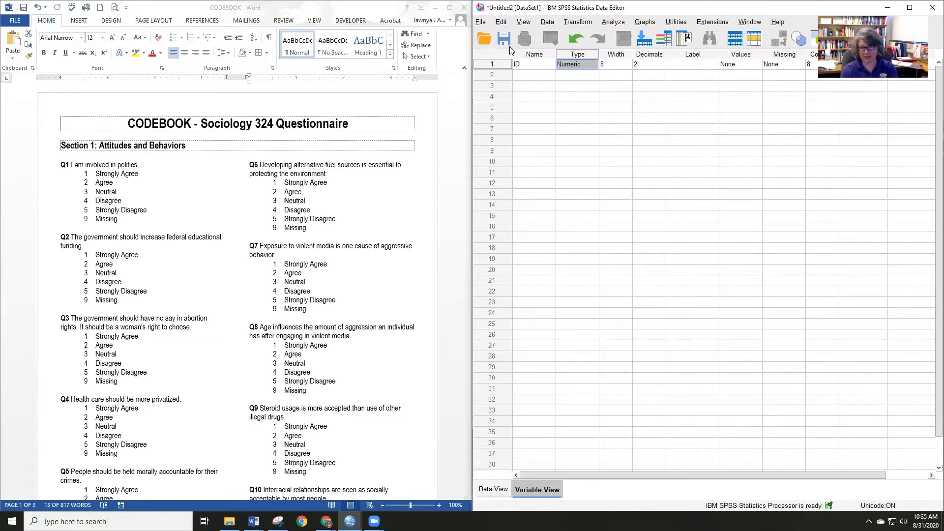
click(656, 64)
click(663, 67)
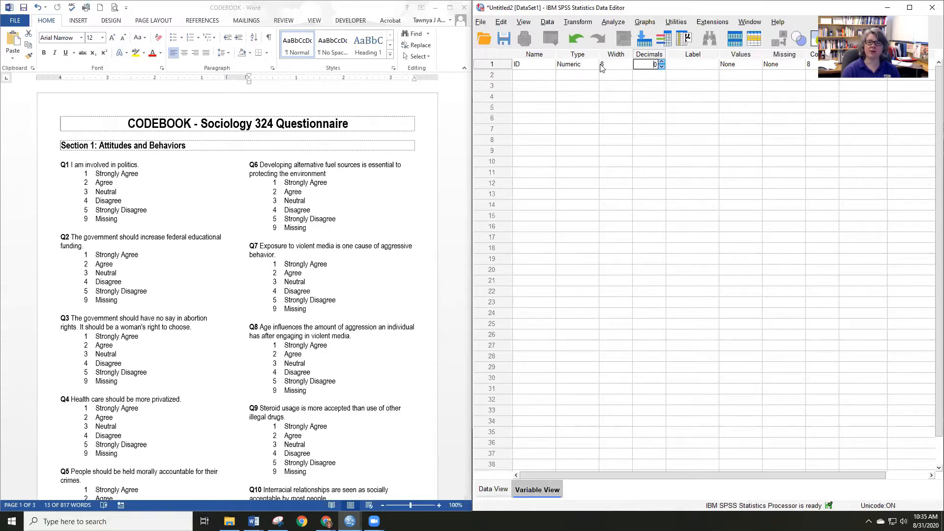
Give the ID variable the label "ID Number", leaving its value labels undefined
click(709, 66)
text(ID)
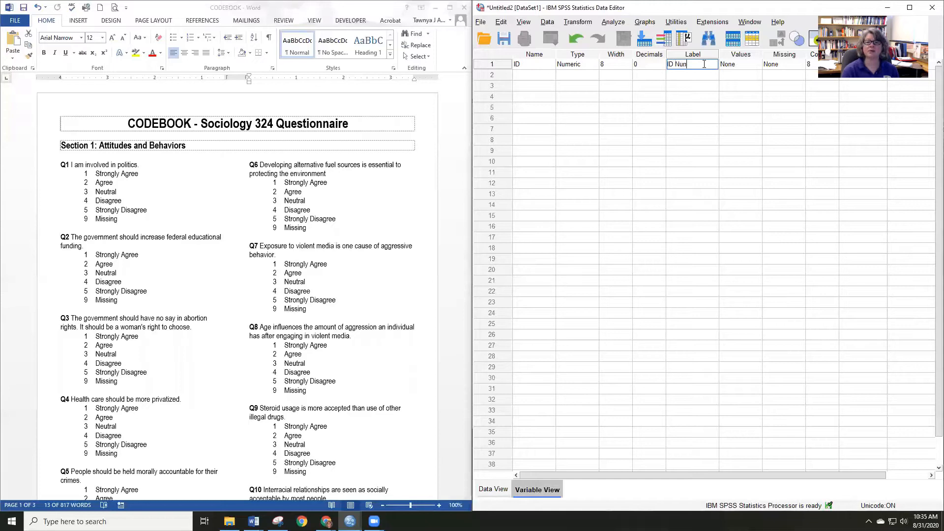
text( Numb)
key(Tab)
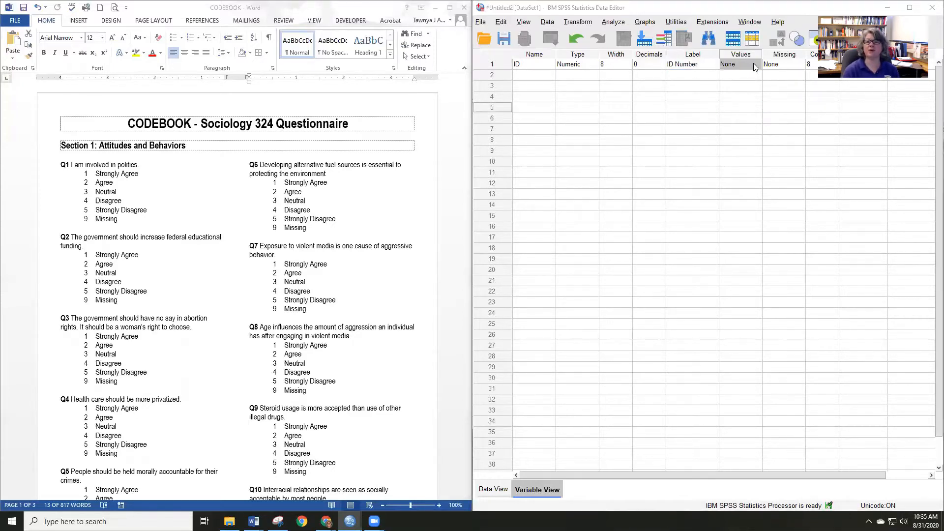
click(753, 63)
click(815, 191)
Define a second numeric variable named Q1 with 0 decimals
click(532, 75)
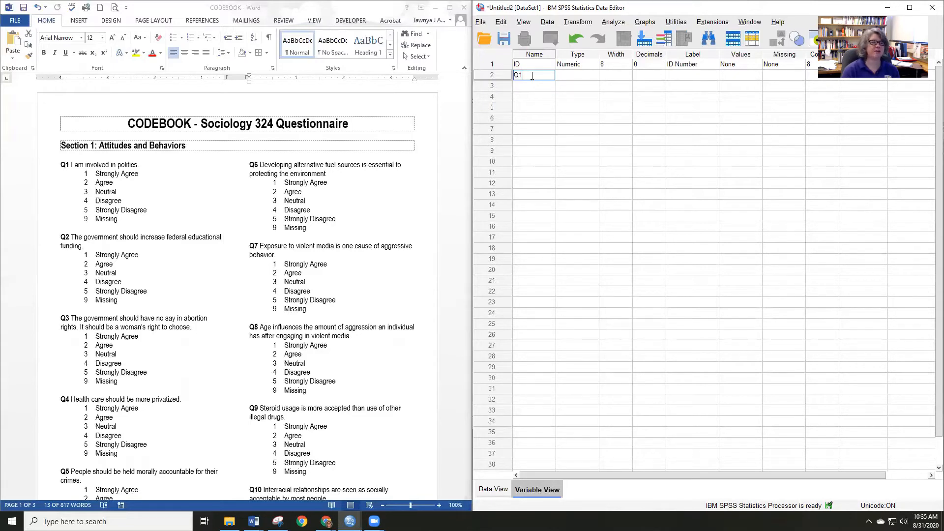
key(Tab)
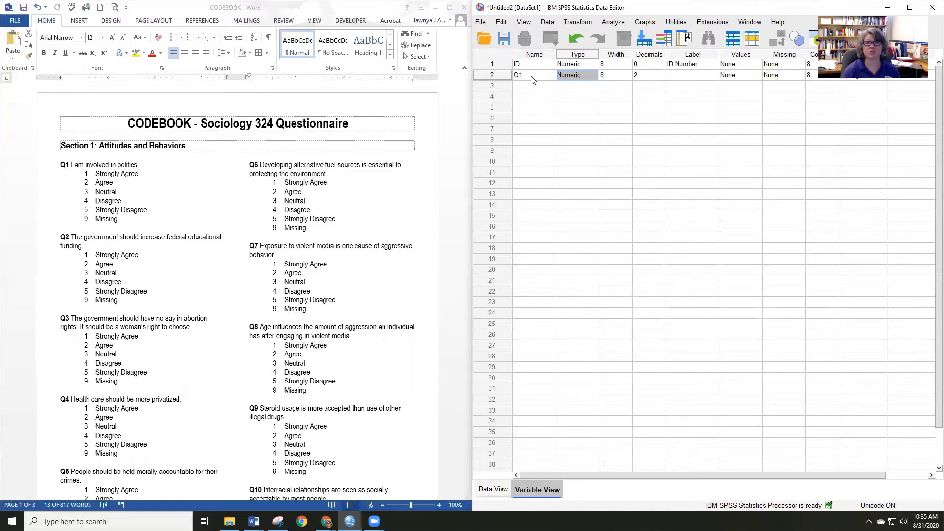
key(Tab)
key(Tab)
click(648, 75)
click(612, 74)
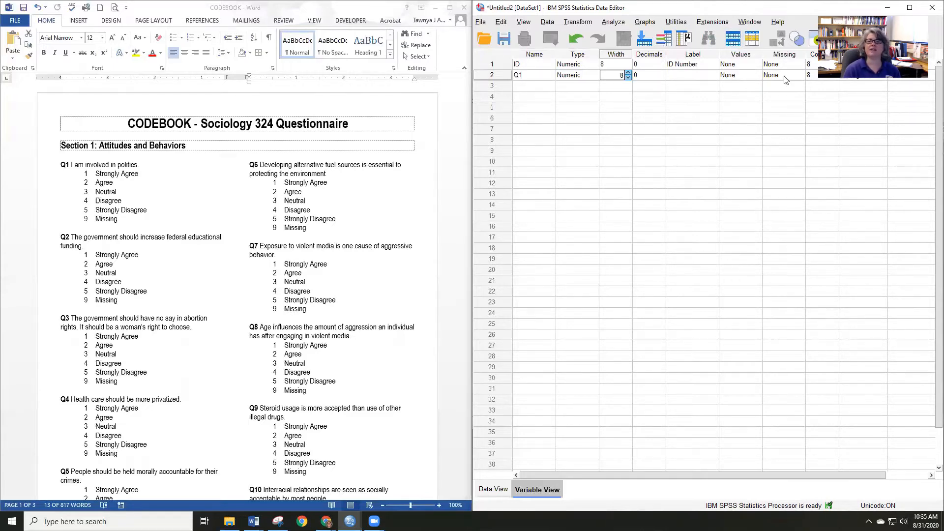
Label the Q1 variable "I am involved in politics"
click(697, 78)
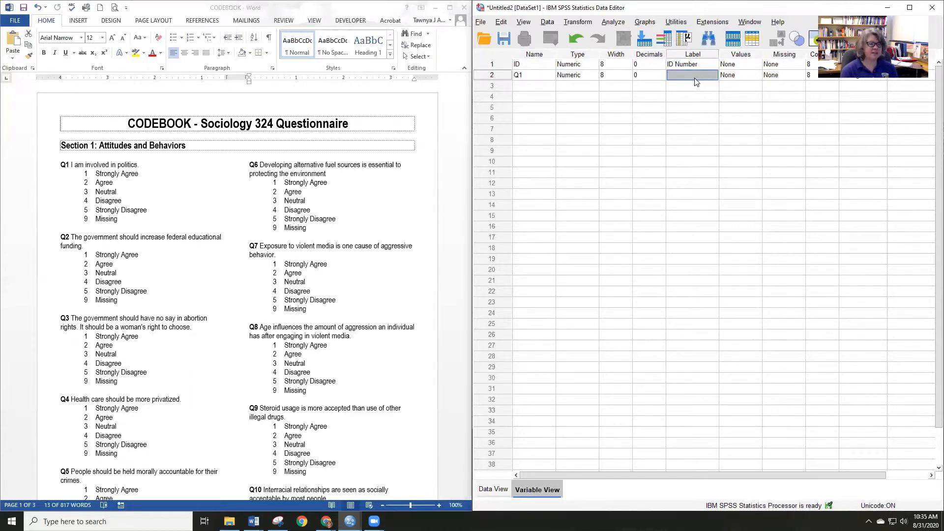
click(695, 77)
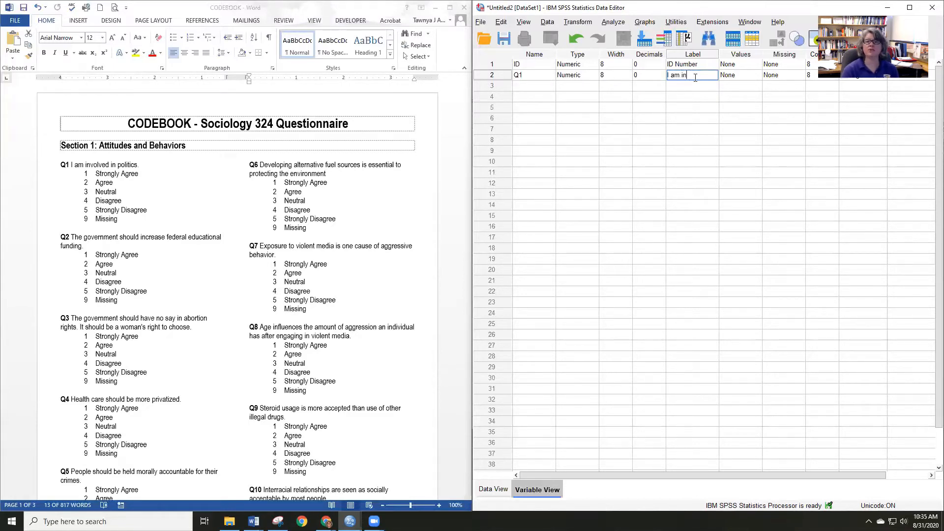
text(I am involved in politics)
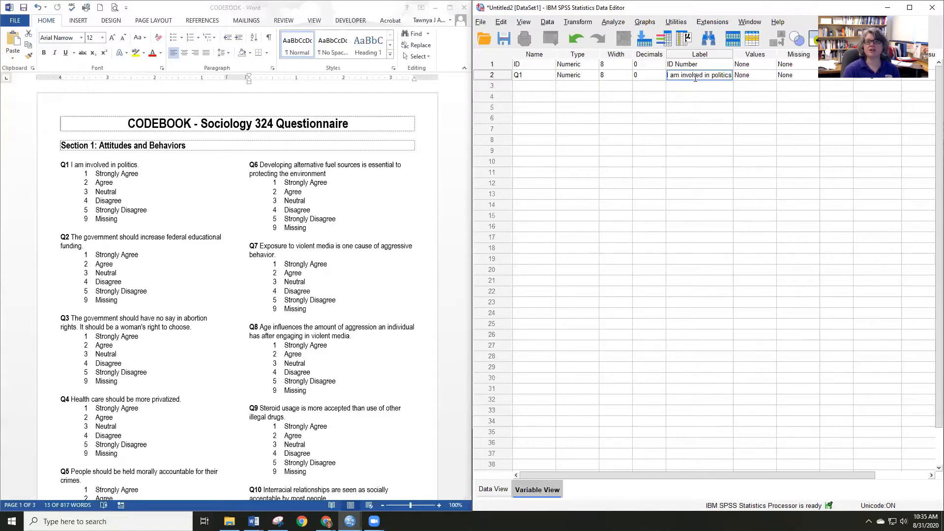
key(Tab)
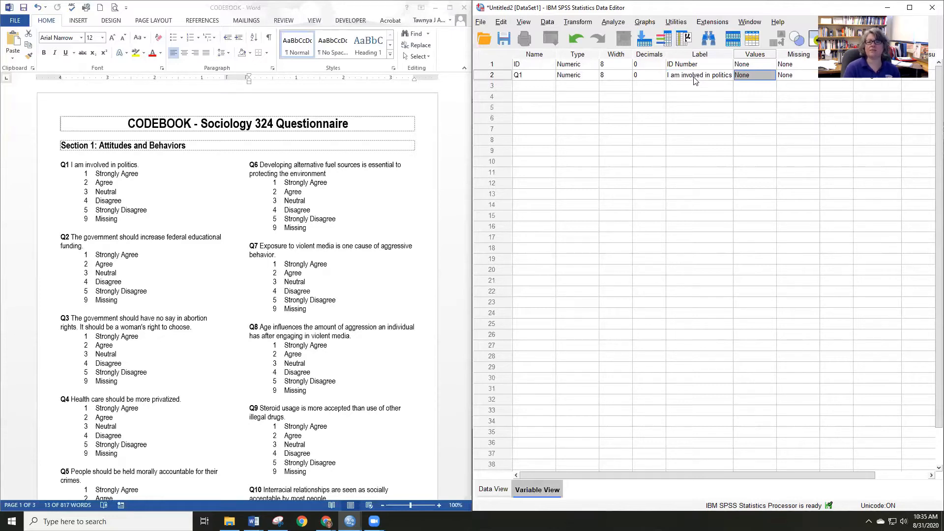
Add the value labels 1 = "Strongly Agree" and 2 = "Agree" to Q1
click(762, 77)
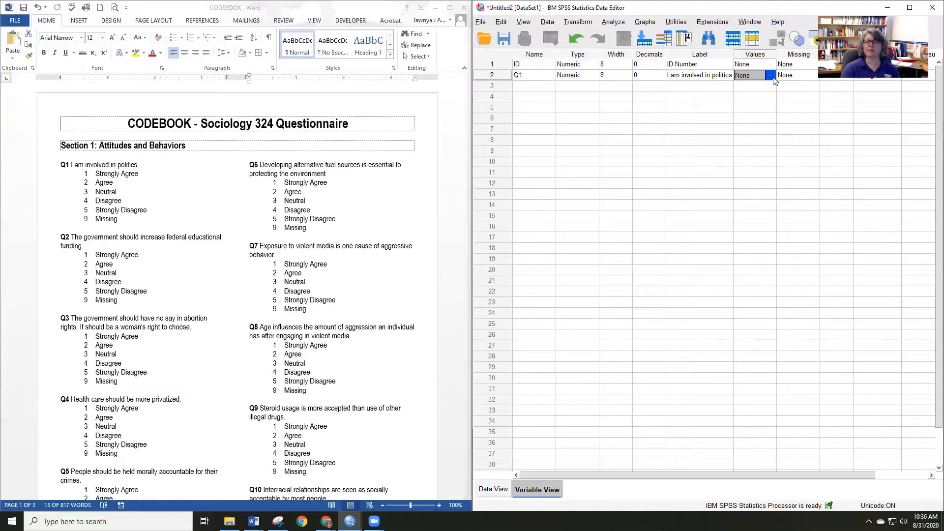
click(771, 75)
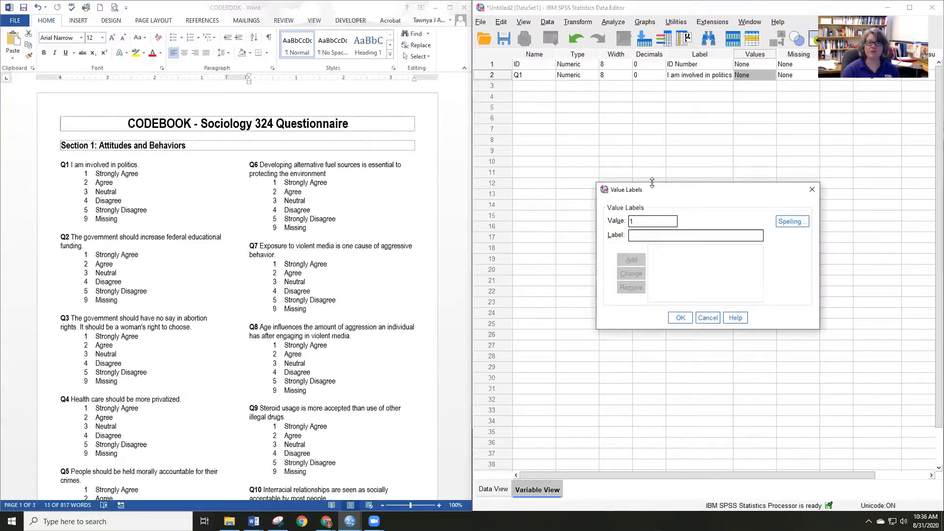
text(S)
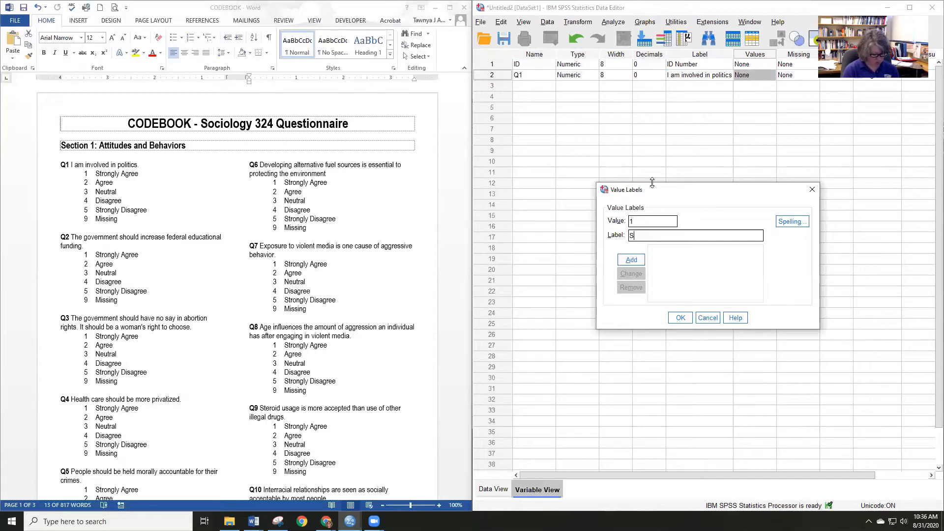
text(trongly Agree)
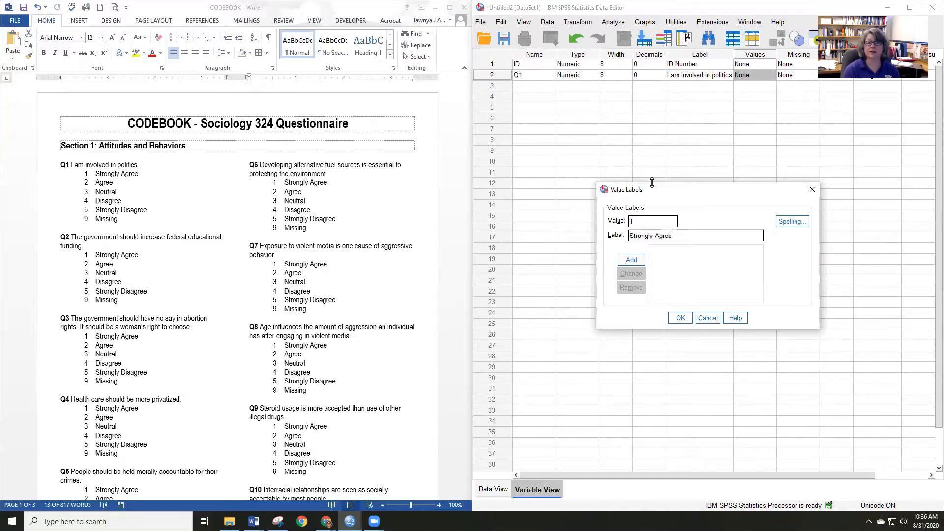
click(632, 261)
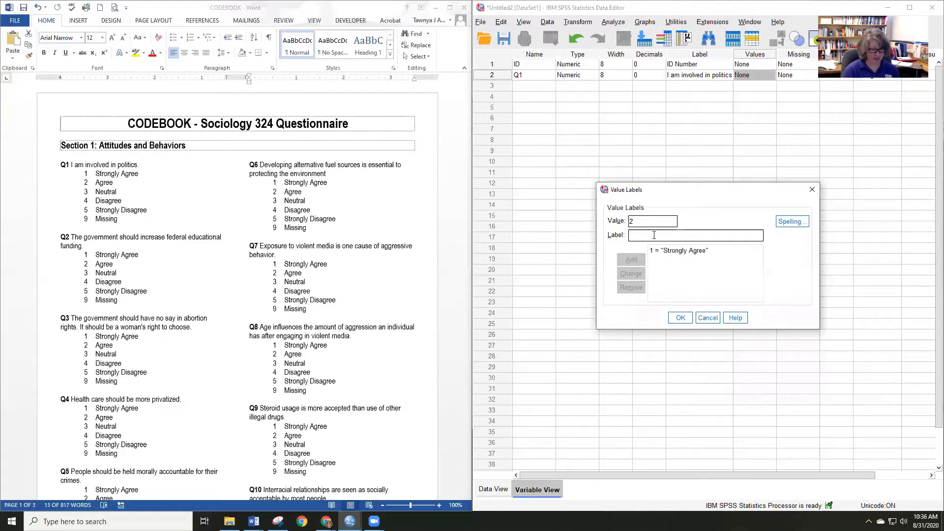
text(Agree)
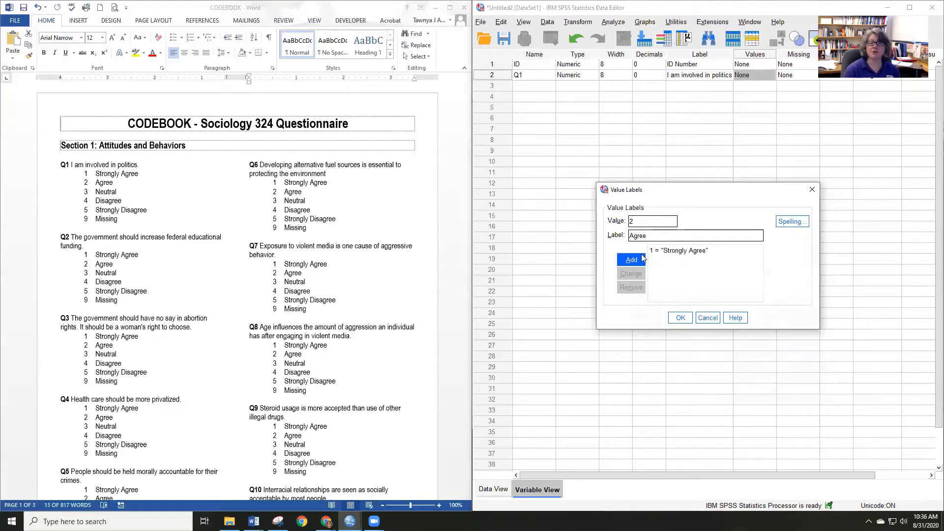
click(632, 260)
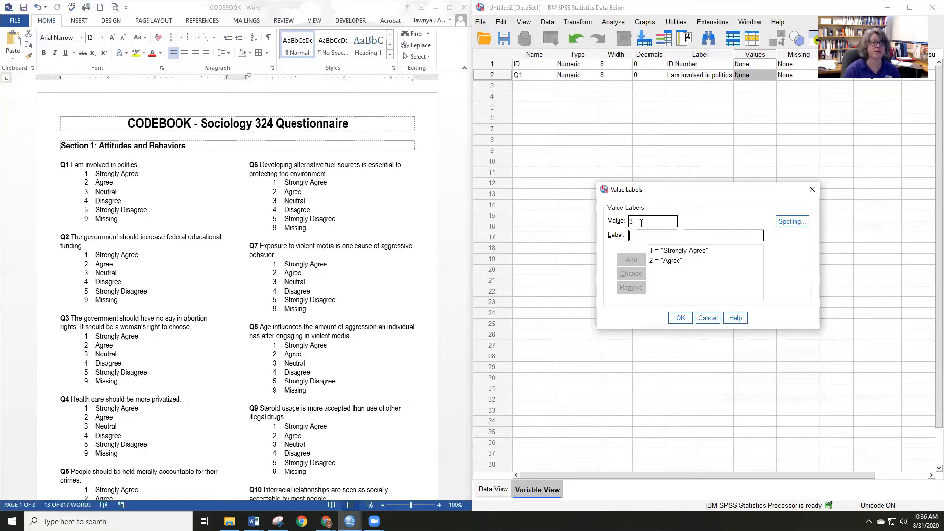
Add the value labels 3 = "Neutral" and 4 = "Disagree" to Q1
text(Beyt)
key(BackSpace)
key(BackSpace)
key(BackSpace)
key(BackSpace)
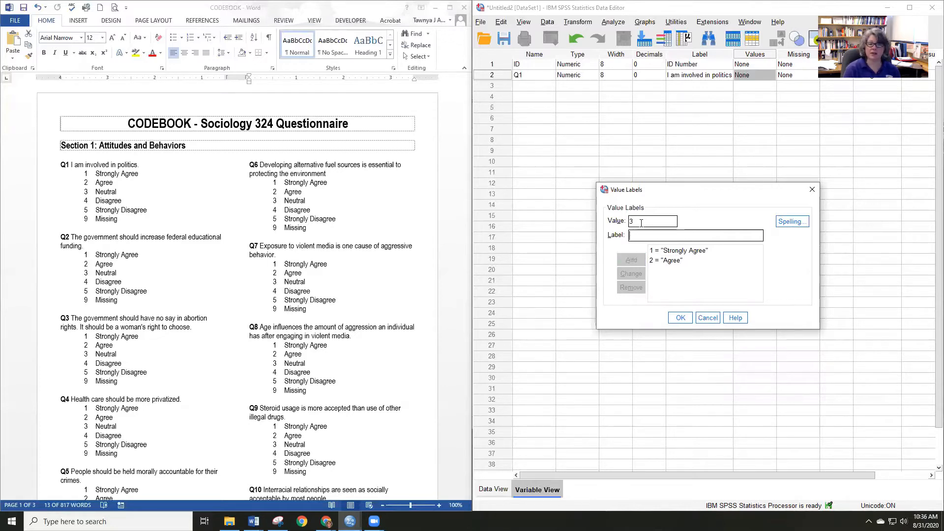
text(Neutral)
click(631, 261)
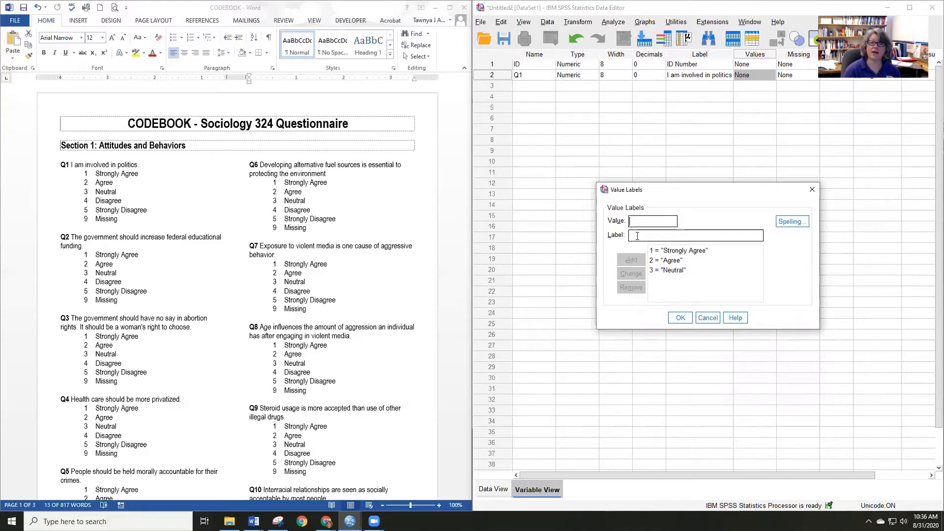
text(4)
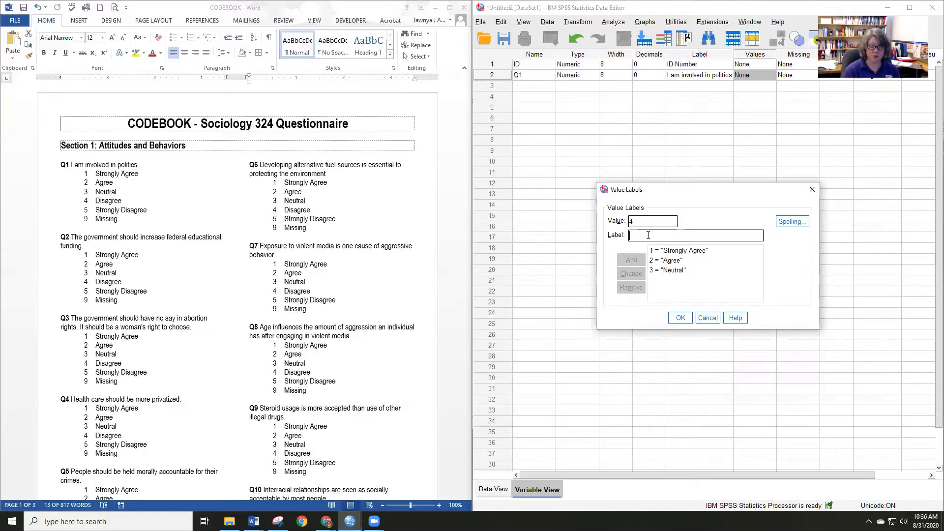
text(Disagree)
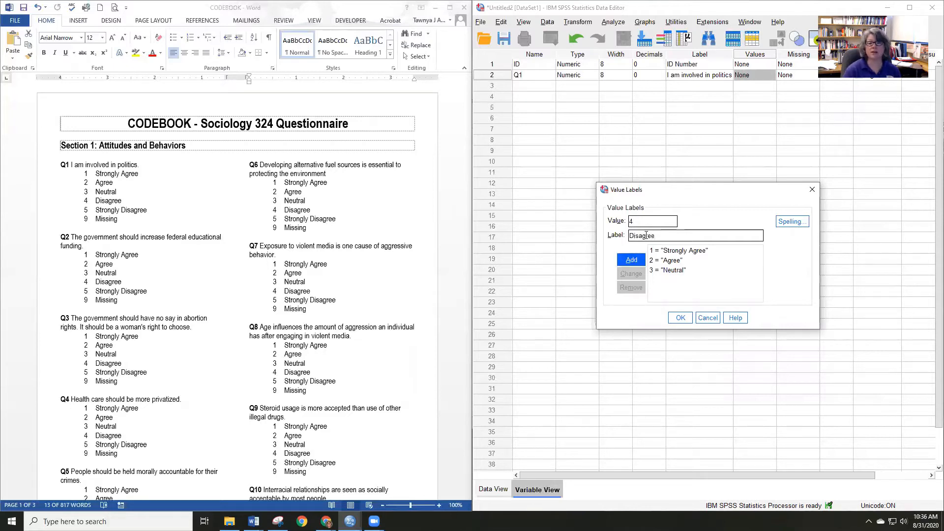
click(632, 259)
Add the value label 5 = "Strongly Disagree" to Q1, apply the labels and check the saved list
click(647, 223)
text(5)
click(654, 236)
text(Strongly Disagree)
click(628, 261)
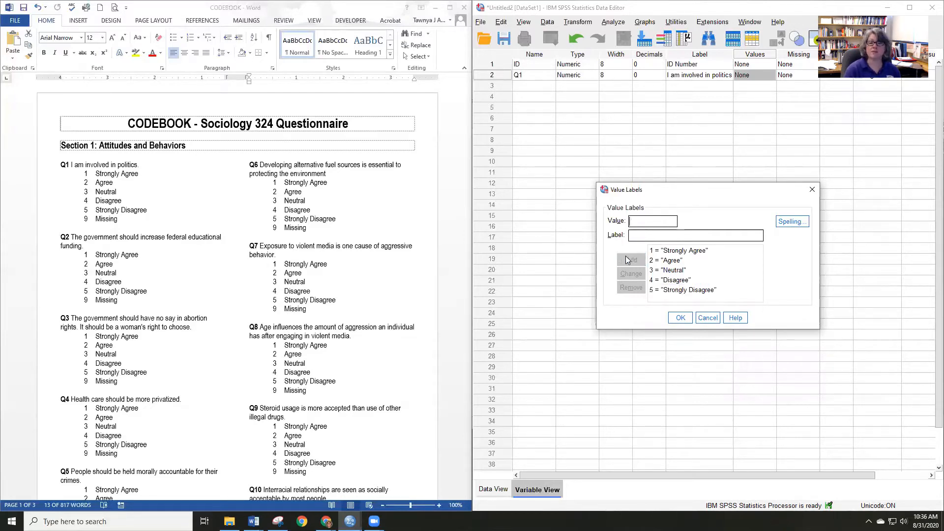
click(681, 318)
click(771, 76)
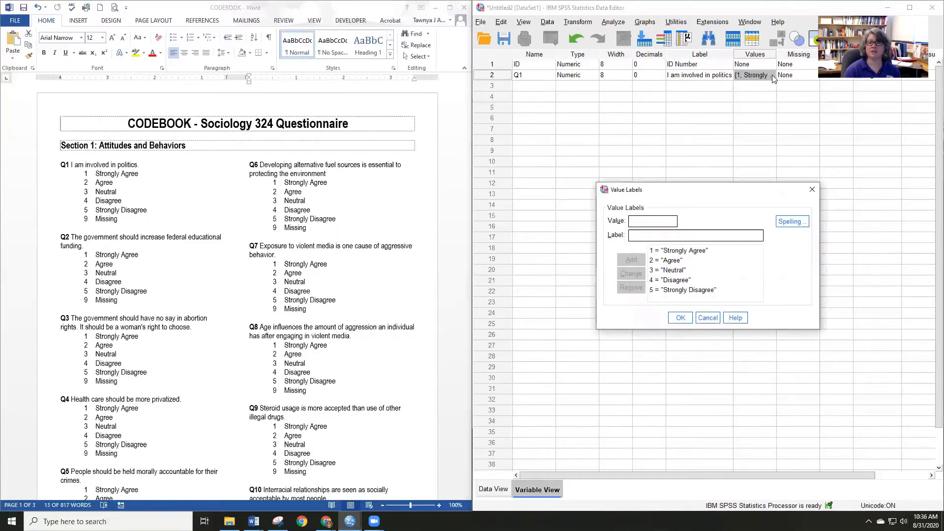
click(812, 189)
Define 9 as a discrete missing value for the Q1 variable
click(799, 77)
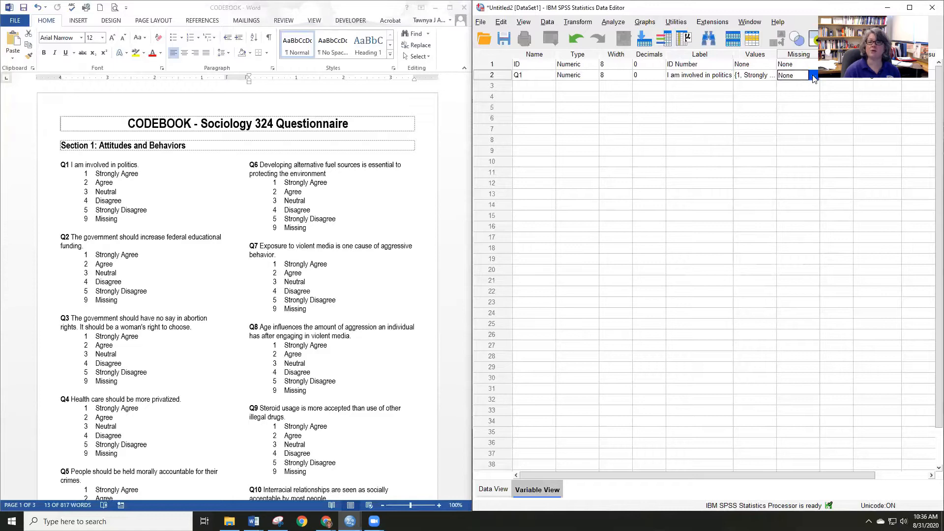
click(813, 76)
click(641, 234)
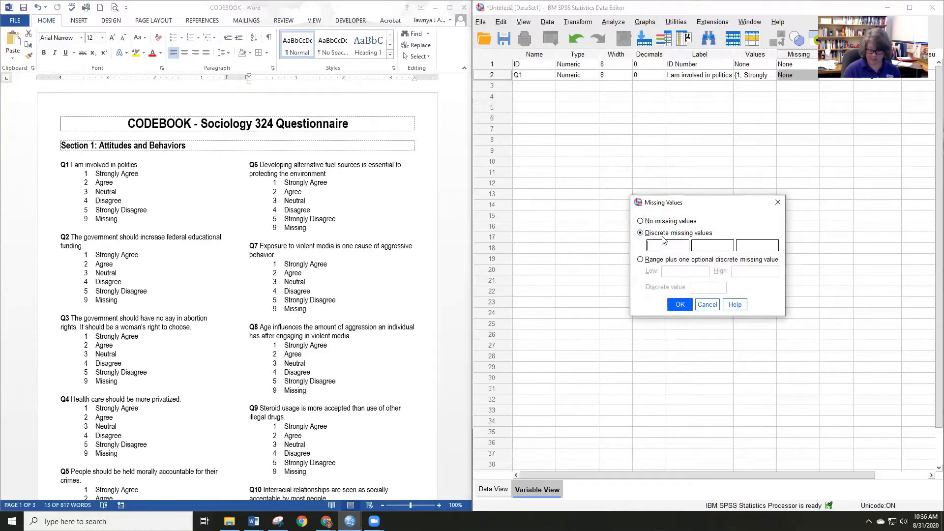
text(9)
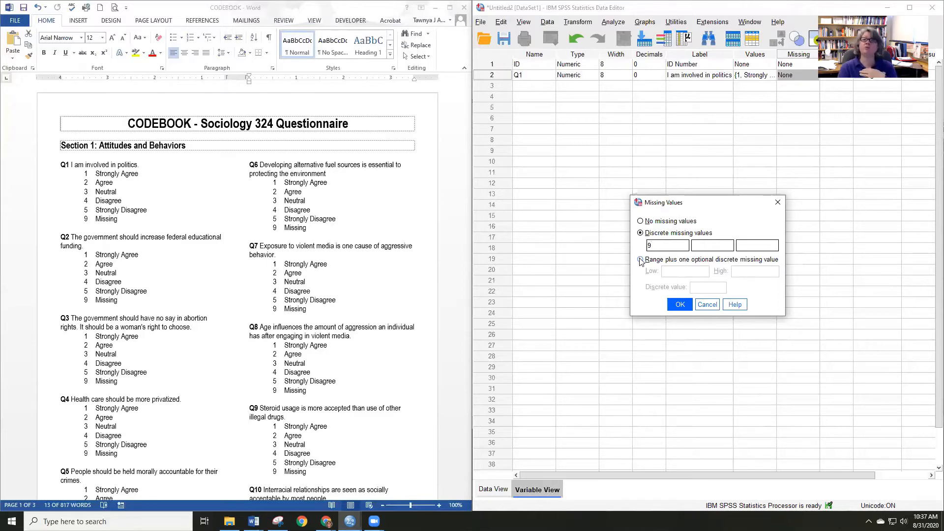
click(679, 305)
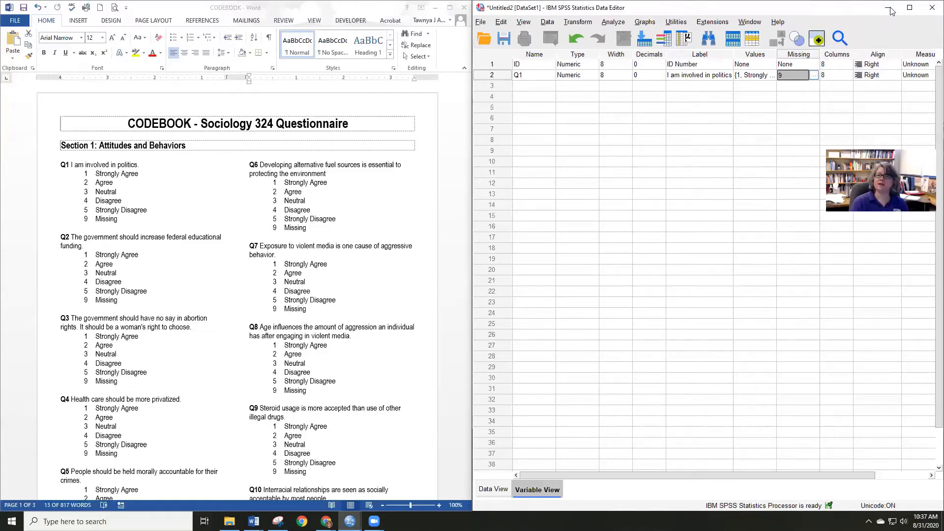
Set the measurement level of the ID variable to Scale and of Q1 to Ordinal
click(883, 476)
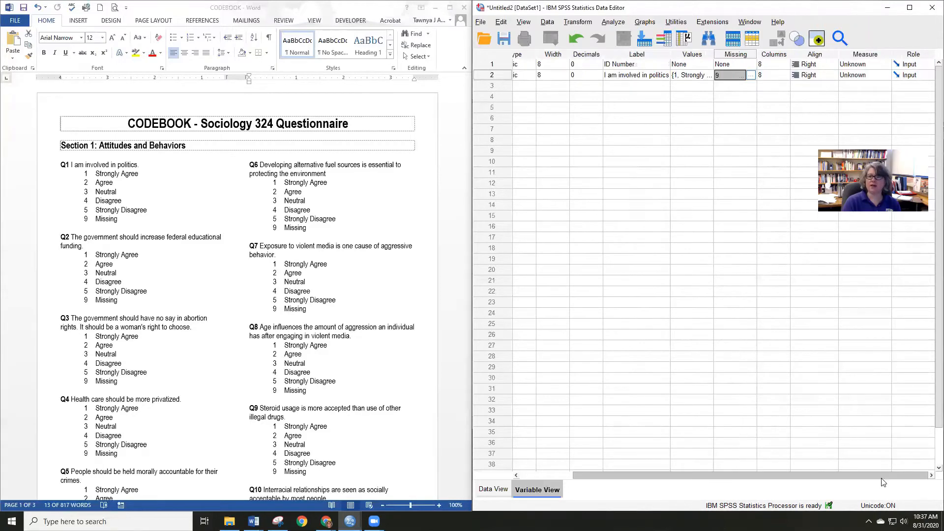
click(866, 64)
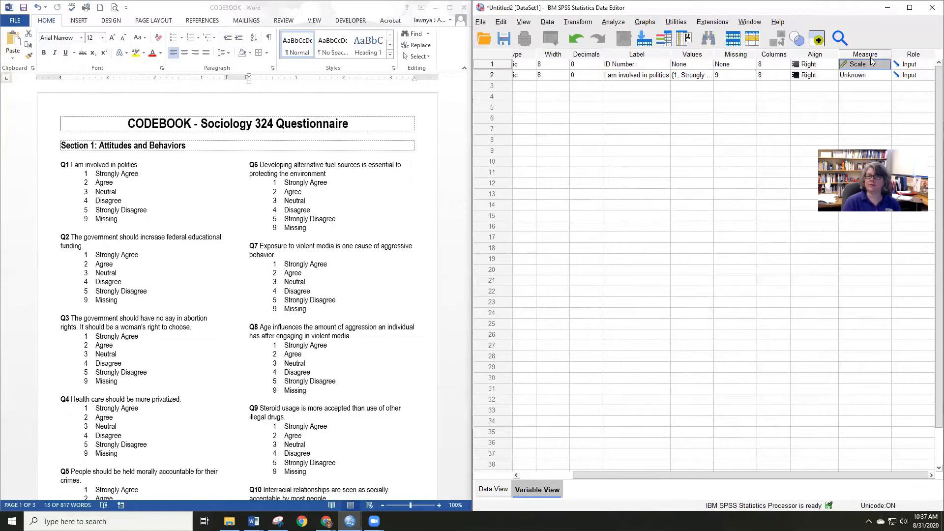
click(865, 64)
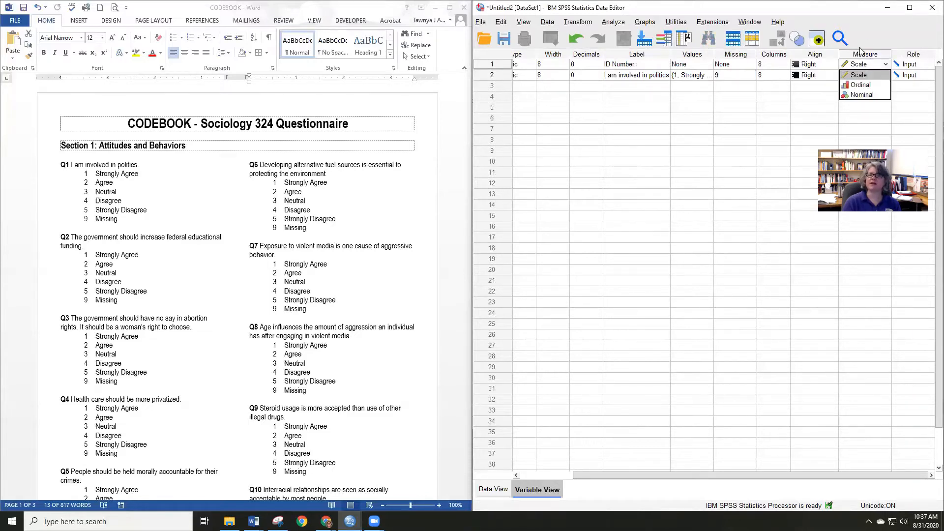
click(871, 33)
click(869, 77)
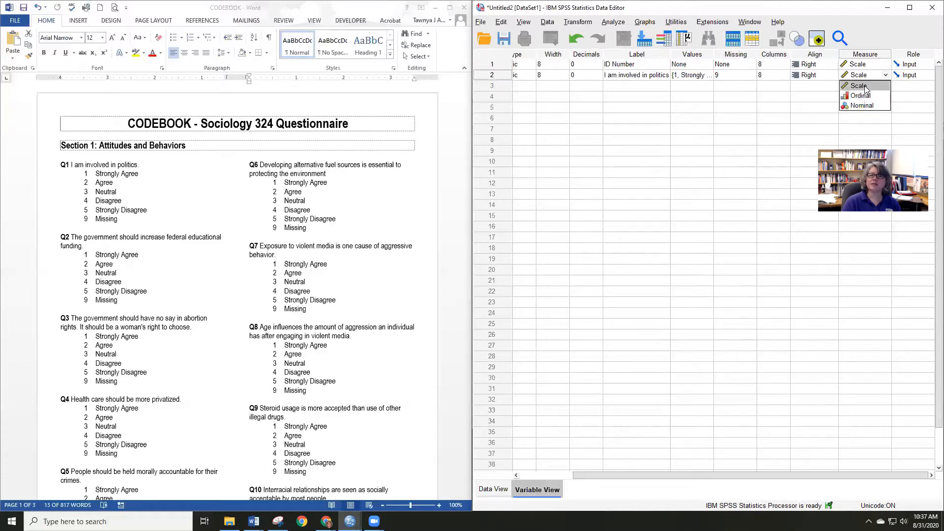
click(862, 96)
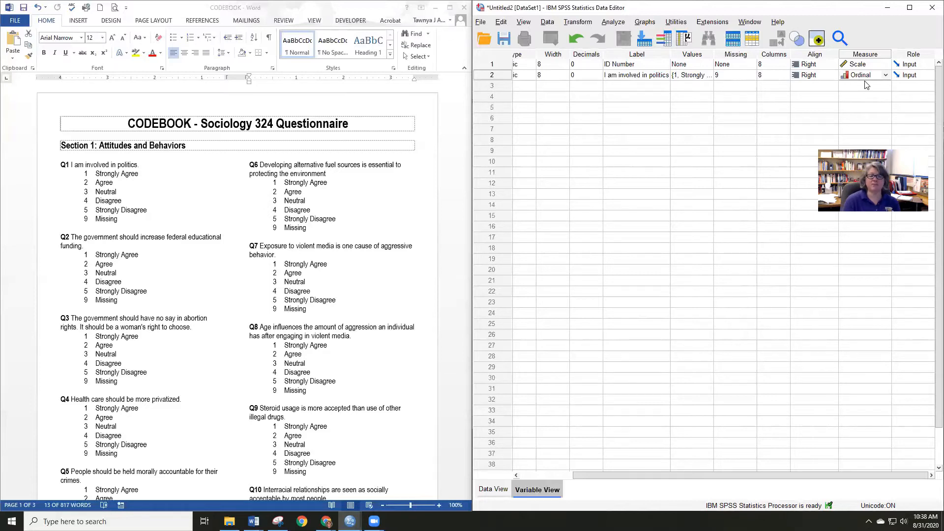
Add a variable named Q2 below Q1 and set its decimals to 0
drag(635, 480, 540, 479)
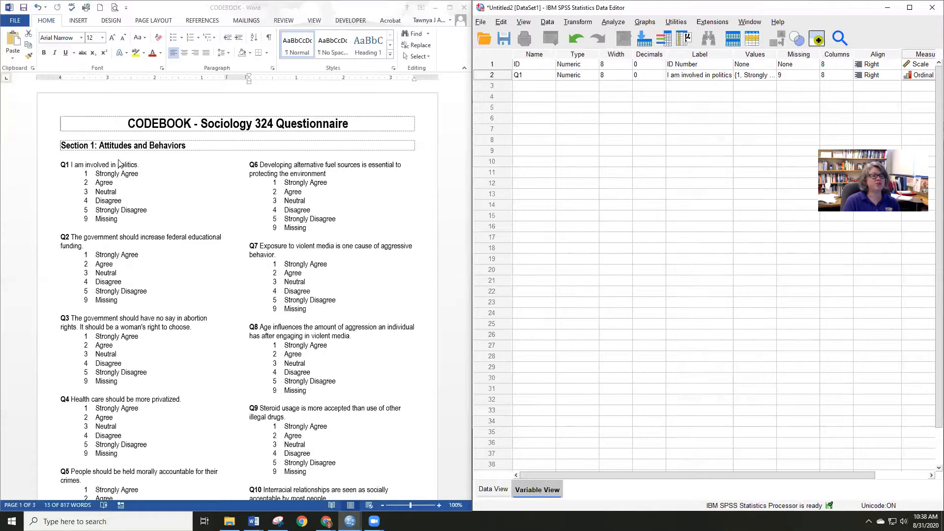
click(530, 87)
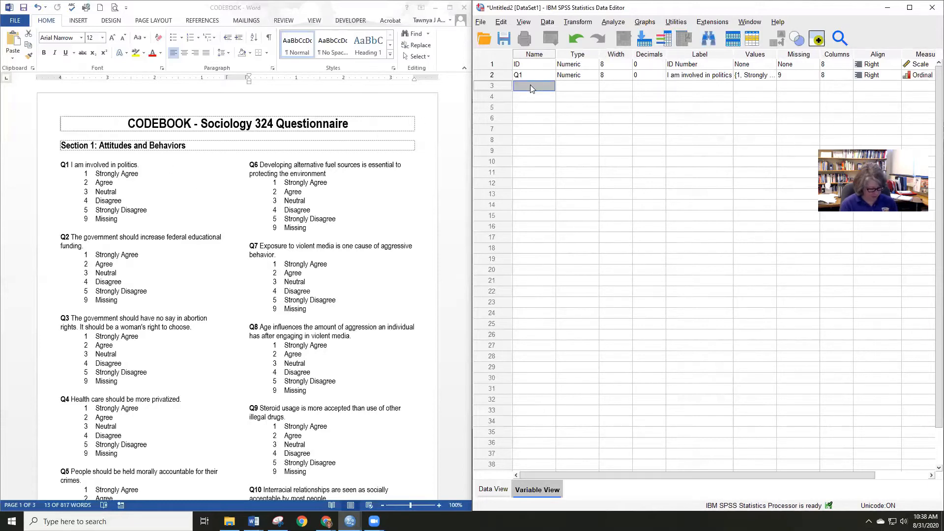
key(Tab)
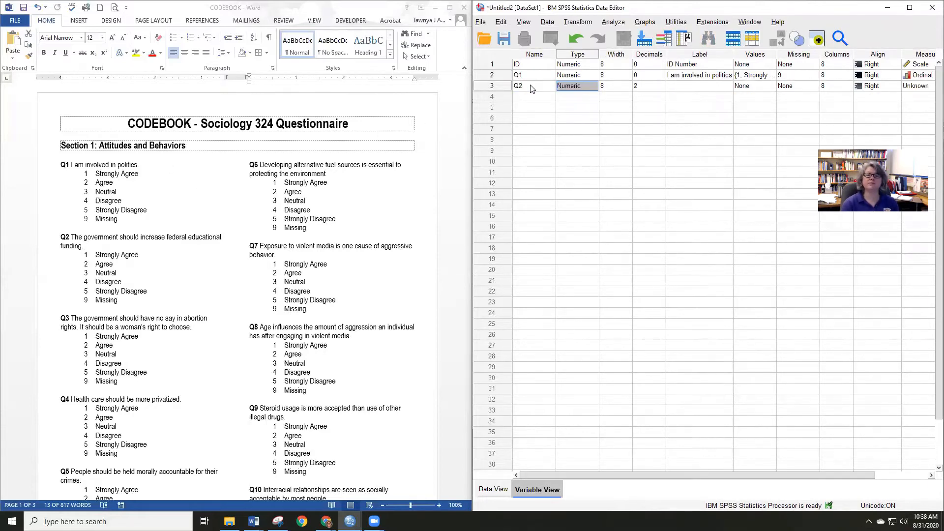
click(654, 86)
click(662, 88)
click(662, 89)
Label the Q2 variable "Ed funding"
click(677, 89)
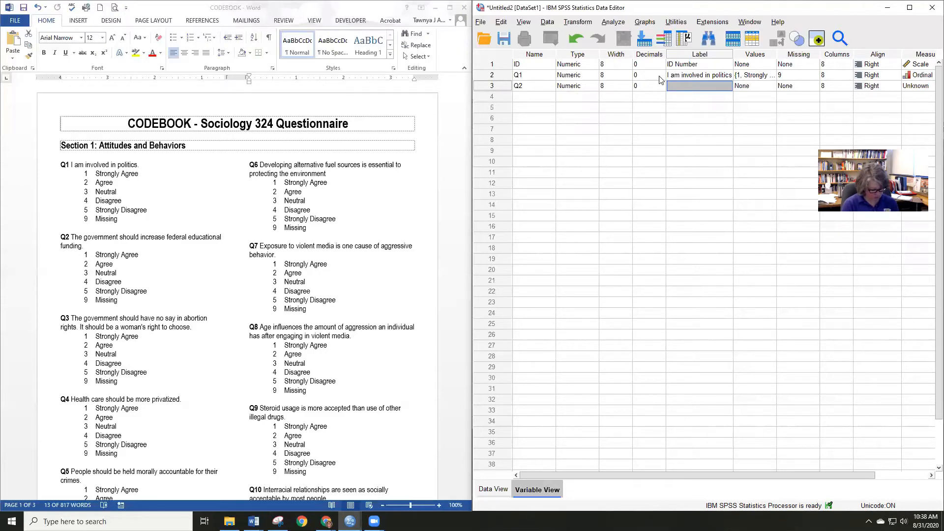
text(Ed)
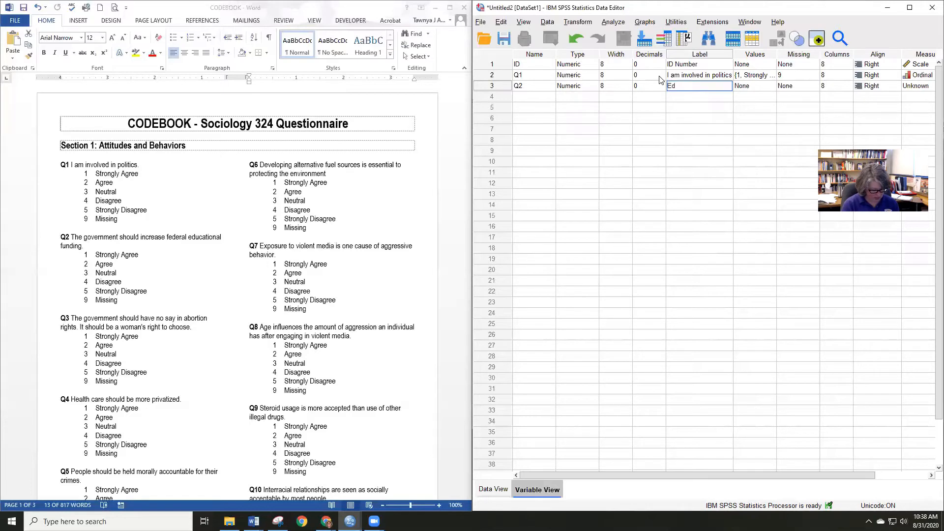
text( fundi)
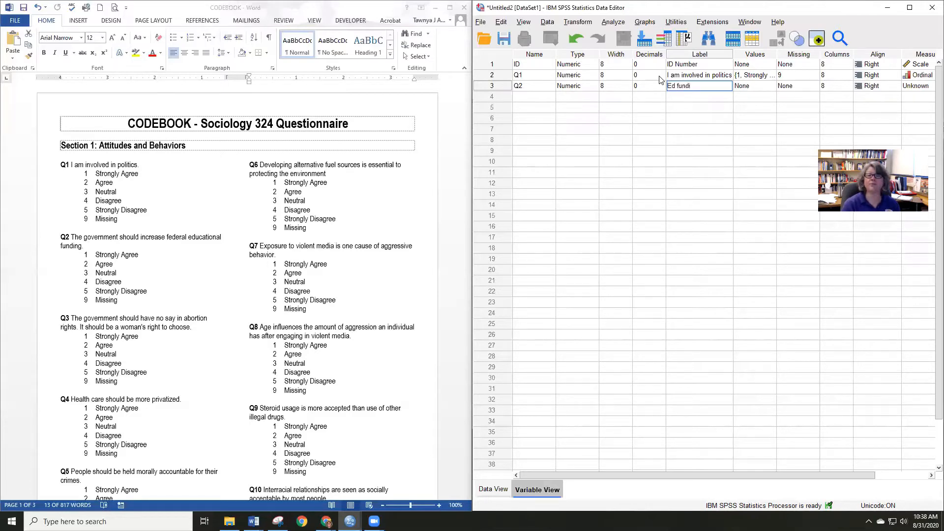
text(ng)
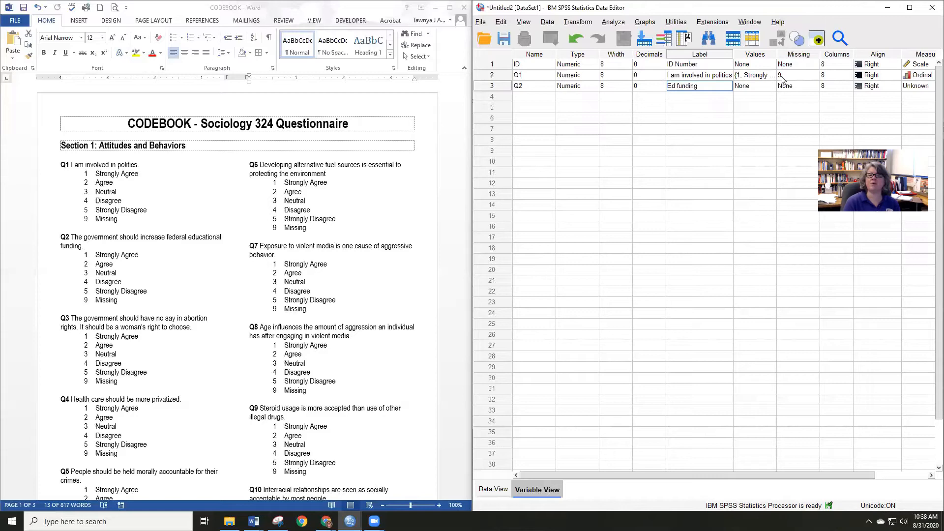
Copy the value labels of Q1 and paste them into Q2
click(761, 89)
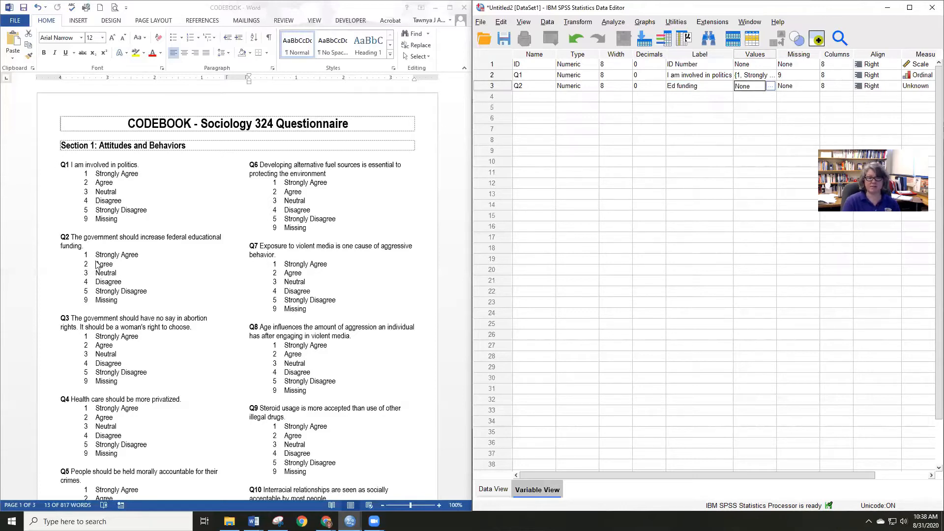
click(756, 76)
right_click(757, 77)
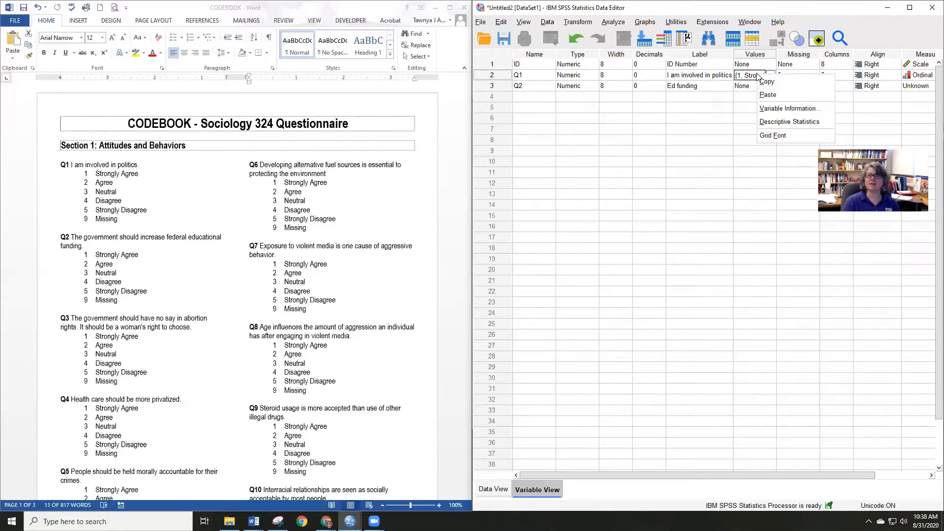
click(763, 82)
click(755, 87)
right_click(755, 89)
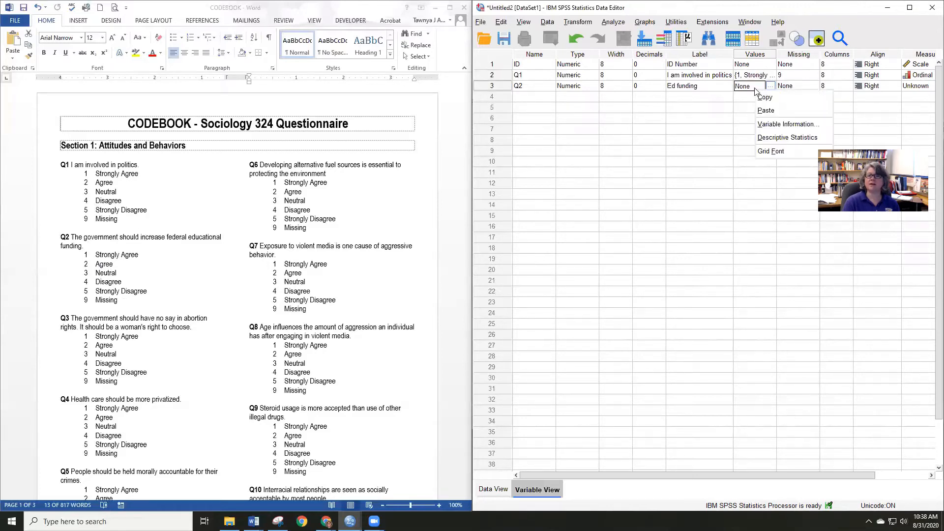
click(765, 110)
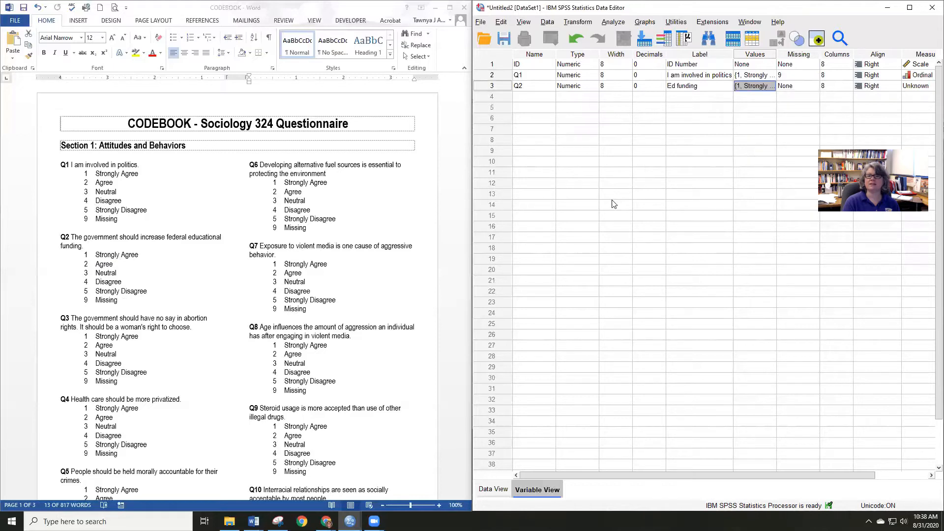
Copy the missing-value setting of Q1 to Q2 and set the measurement level of Q2 to Ordinal
click(800, 76)
right_click(801, 77)
click(809, 84)
click(795, 87)
right_click(792, 88)
click(802, 107)
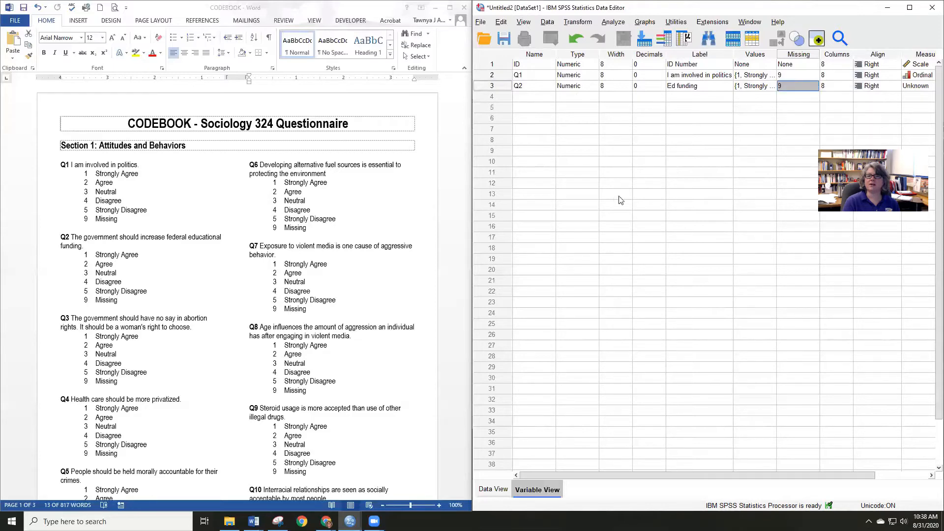
click(913, 89)
click(875, 108)
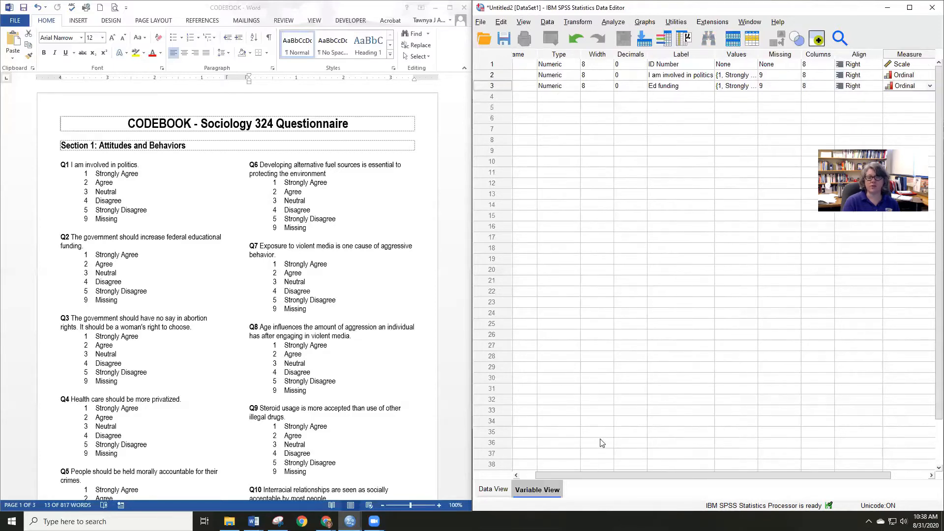
Find the Demographics section of the codebook and add a variable named Q16 with 0 decimals below Q2
scroll(607, 481, left, 2)
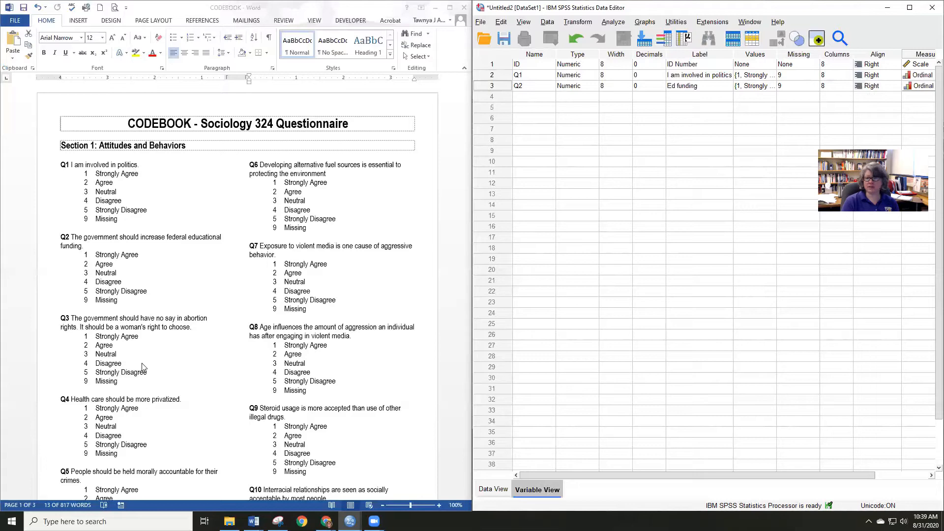
scroll(268, 206, down, 8)
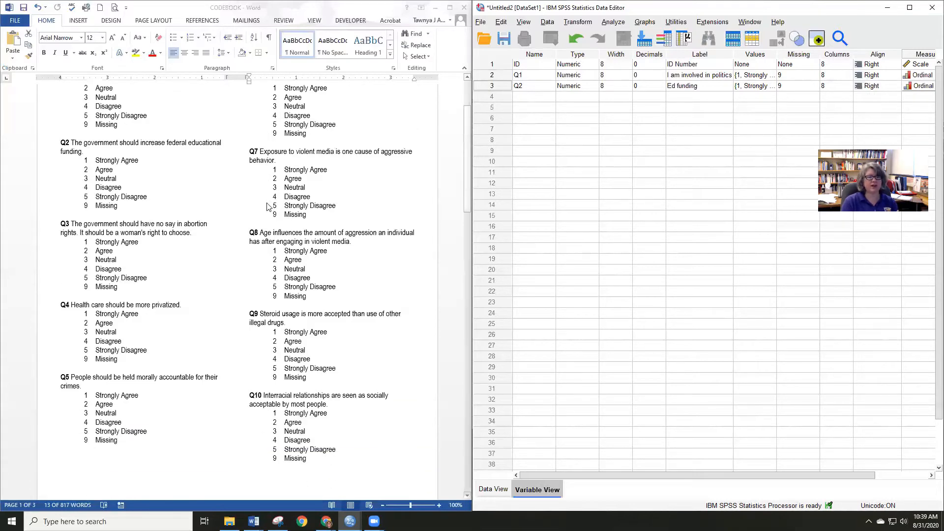
scroll(296, 267, down, 5)
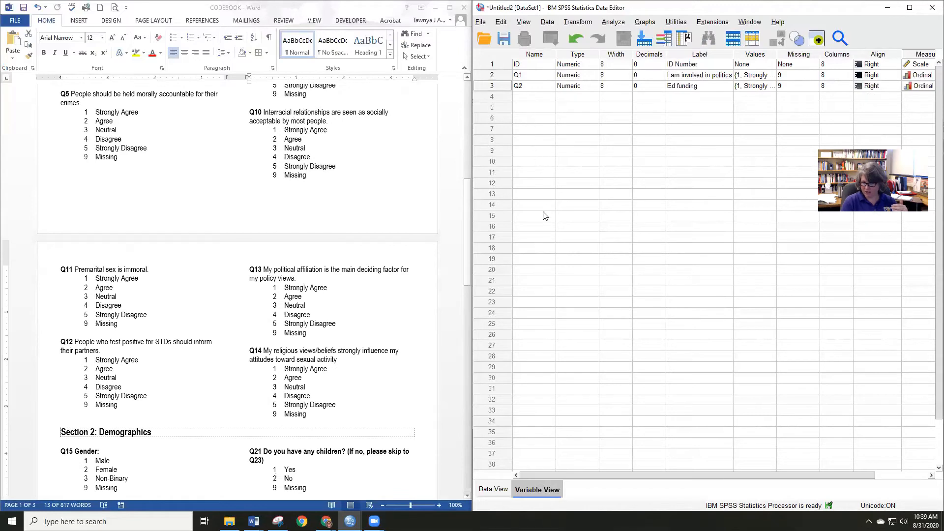
scroll(158, 309, down, 3)
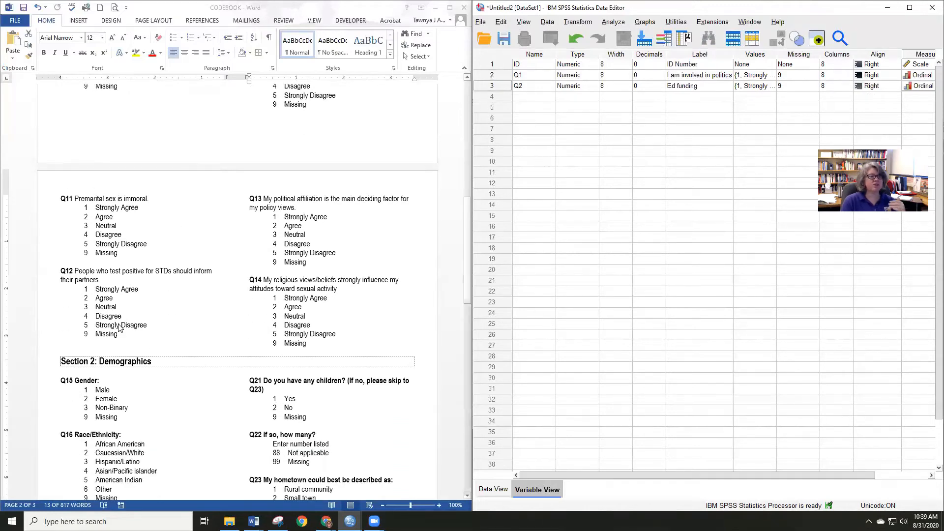
scroll(119, 327, down, 6)
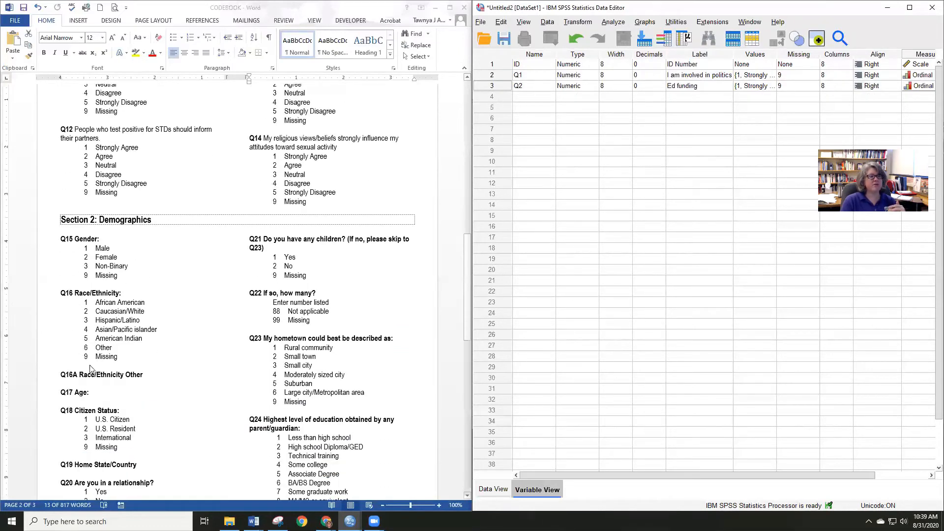
click(517, 99)
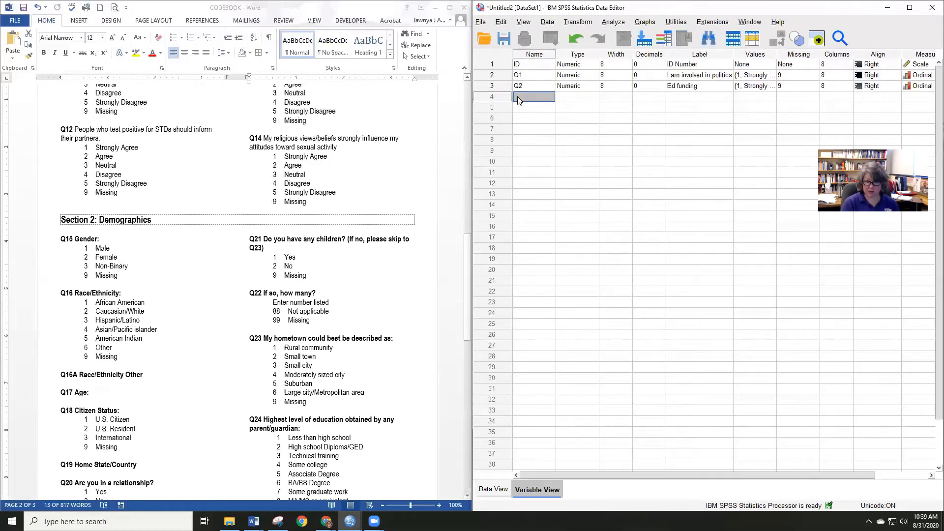
text(Q)
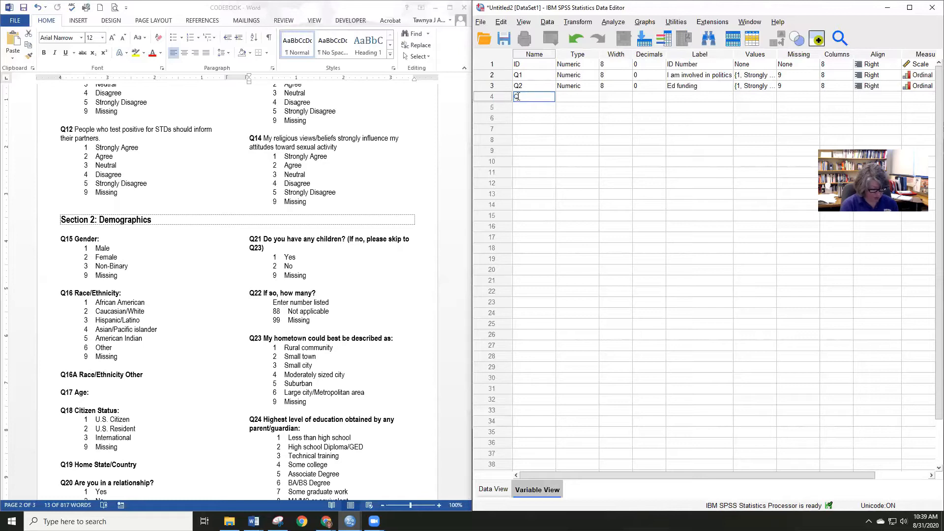
text(16)
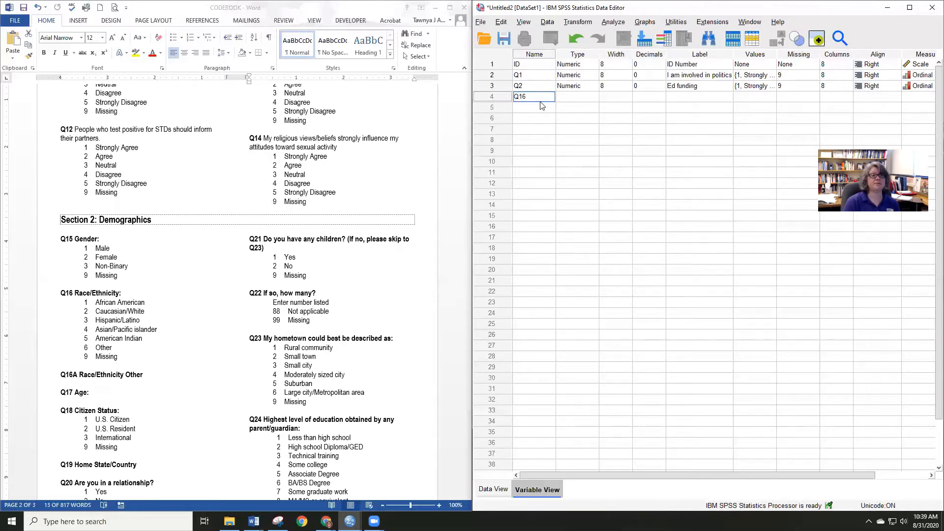
click(574, 97)
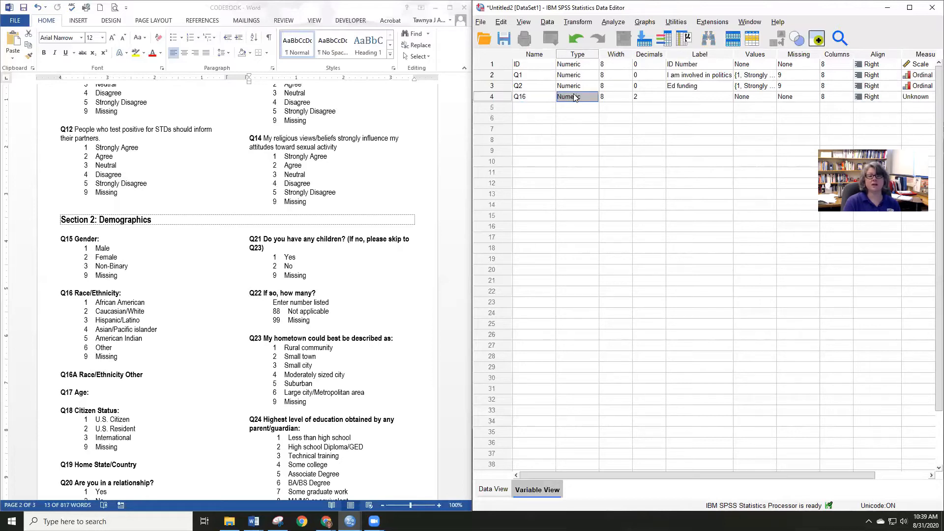
click(637, 97)
click(662, 99)
click(662, 100)
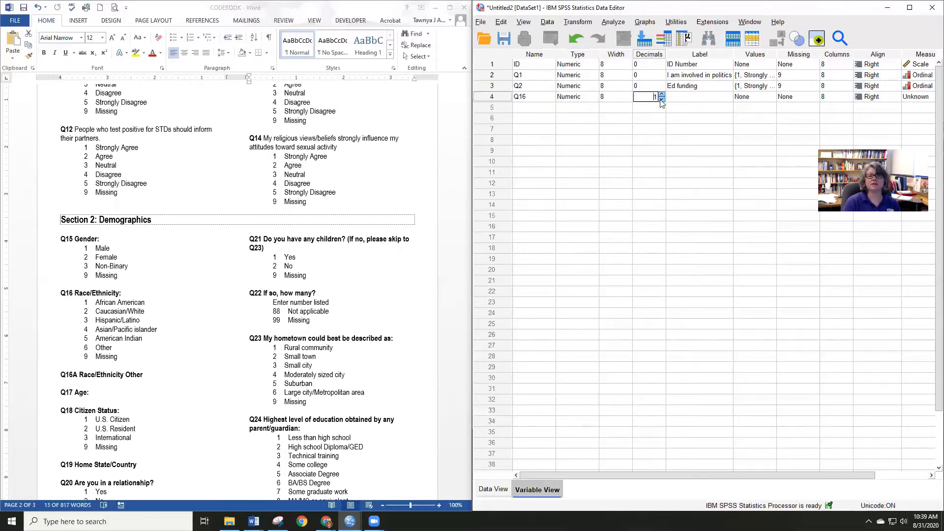
Label the Q16 variable "Race/Ethnicity"
click(691, 99)
text(Race/Ethnicity)
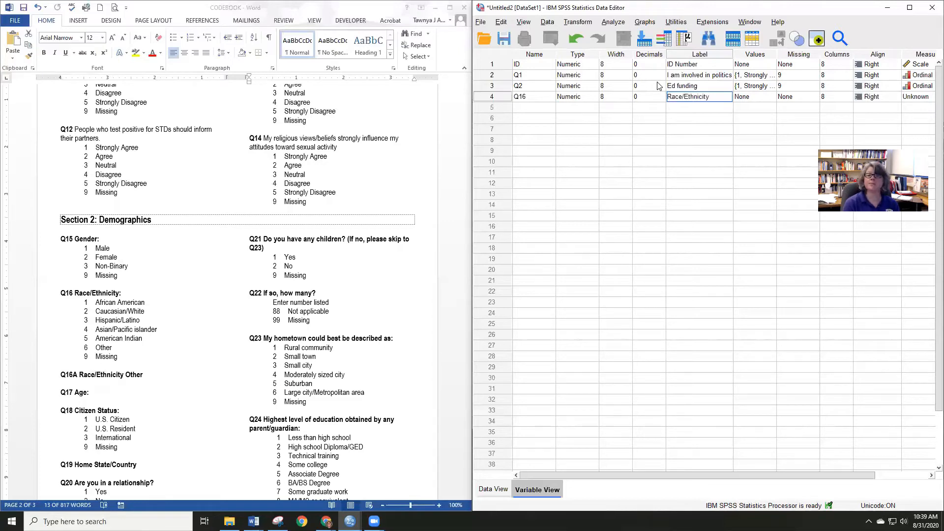
key(Tab)
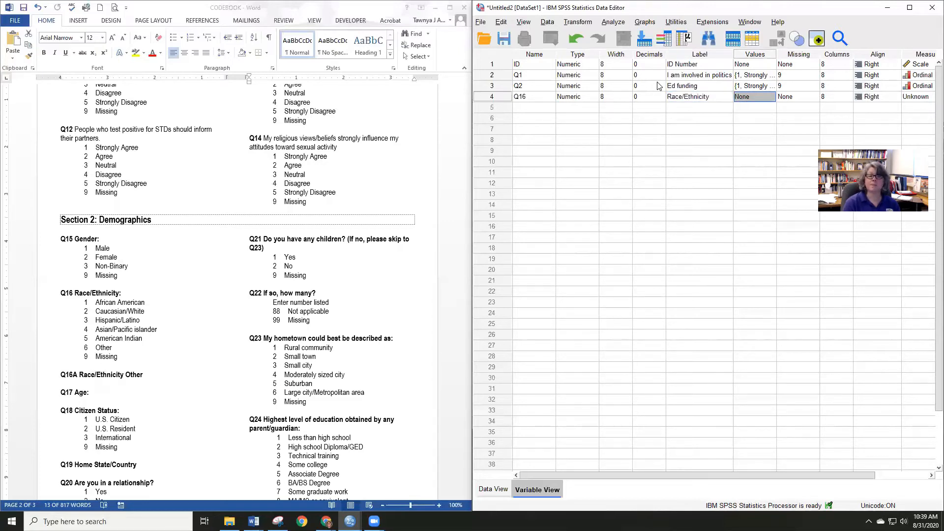
Add the value label 1 = "African American" to the Q16 variable
click(765, 100)
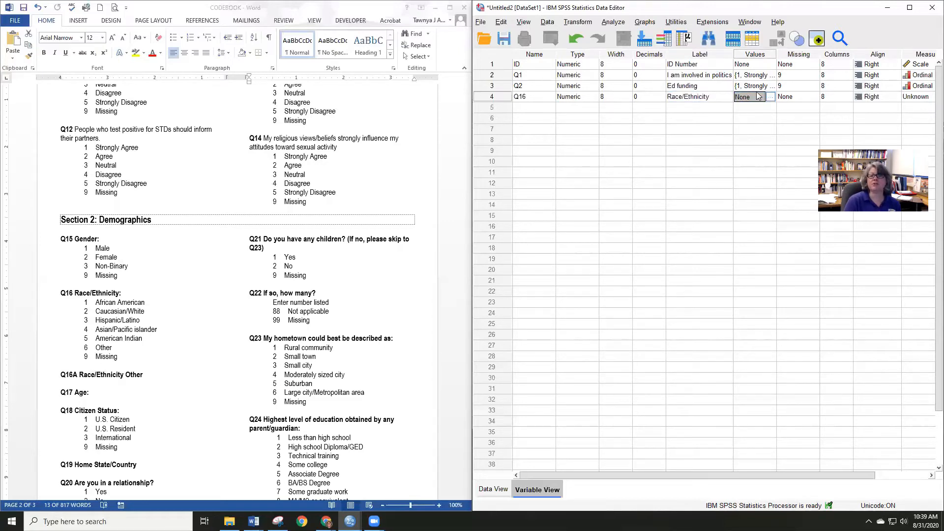
click(768, 97)
text(1)
click(650, 234)
text(African)
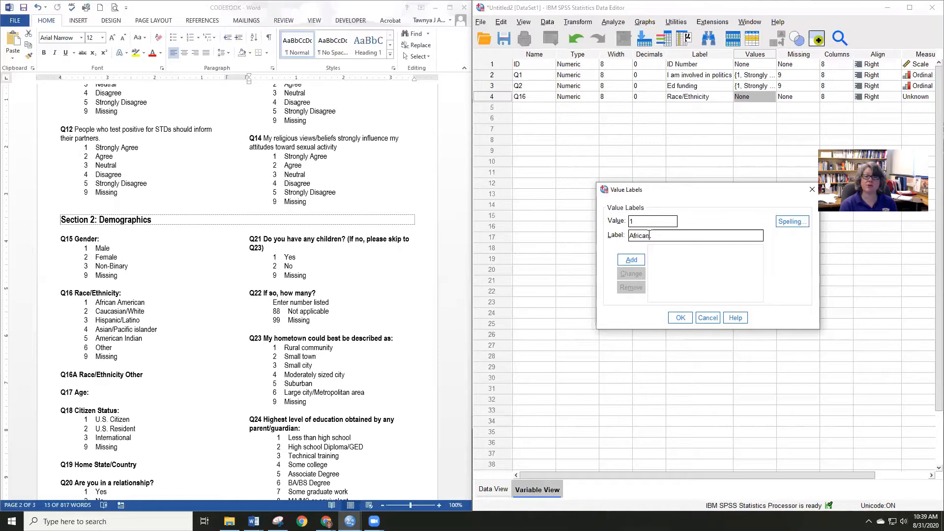
text( American)
key(Return)
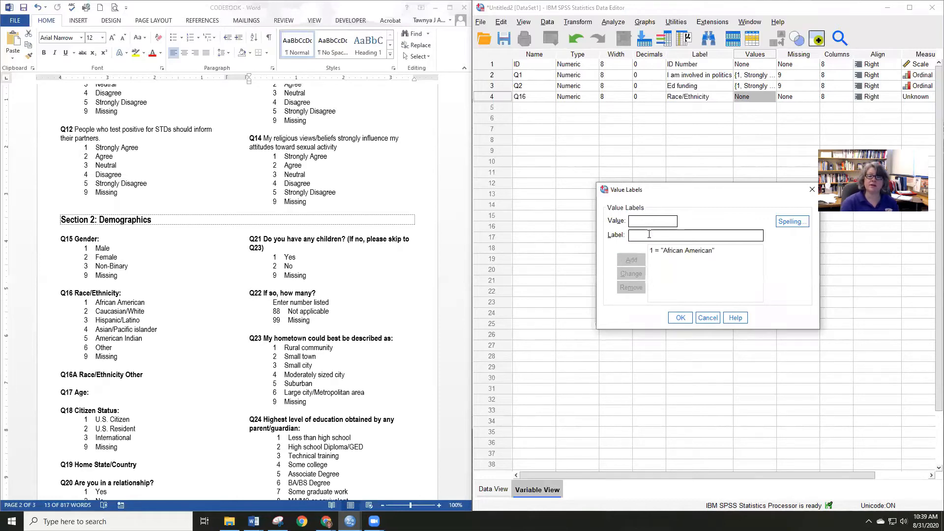
Add the value label 2 = "Caucasian/White" to Q16 and apply the value labels
text(2)
click(649, 234)
text(Cuacasian/White)
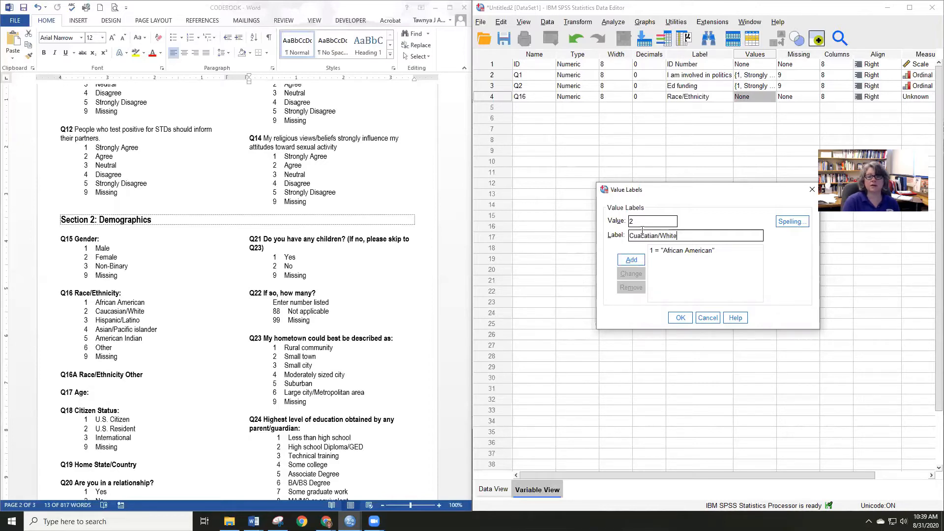
key(BackSpace)
text(s)
click(632, 235)
key(Delete)
key(Right)
text(u)
click(632, 260)
click(681, 317)
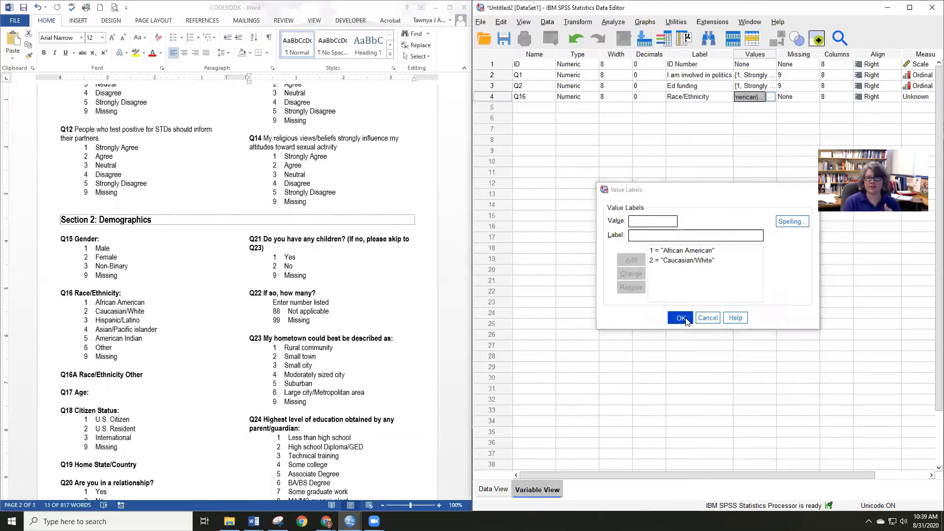
Add a variable named Q16A with 0 decimals below Q16
click(540, 108)
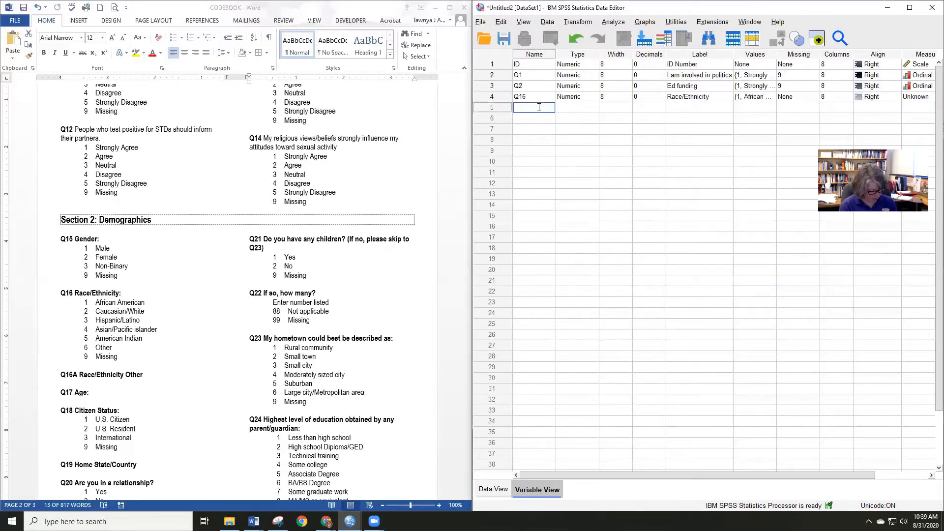
text(Q1)
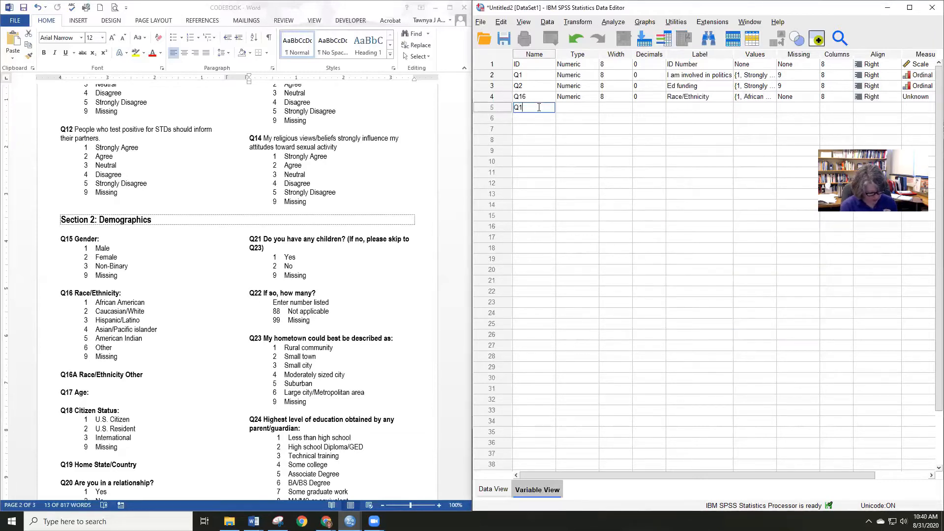
text(6A)
key(Tab)
key(Tab)
key(Tab)
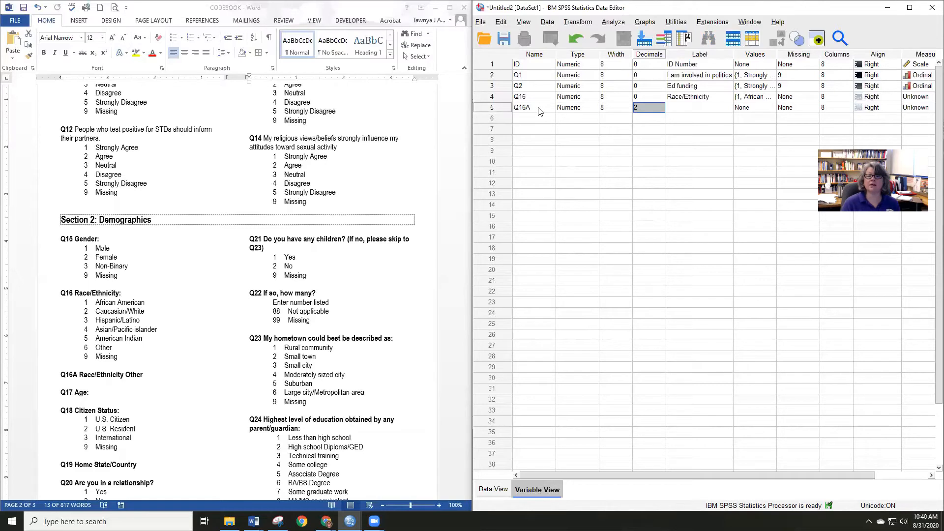
text(0)
Label the Q16A variable "Race (OTHER)"
click(712, 108)
click(712, 107)
text(Race (OTHER)
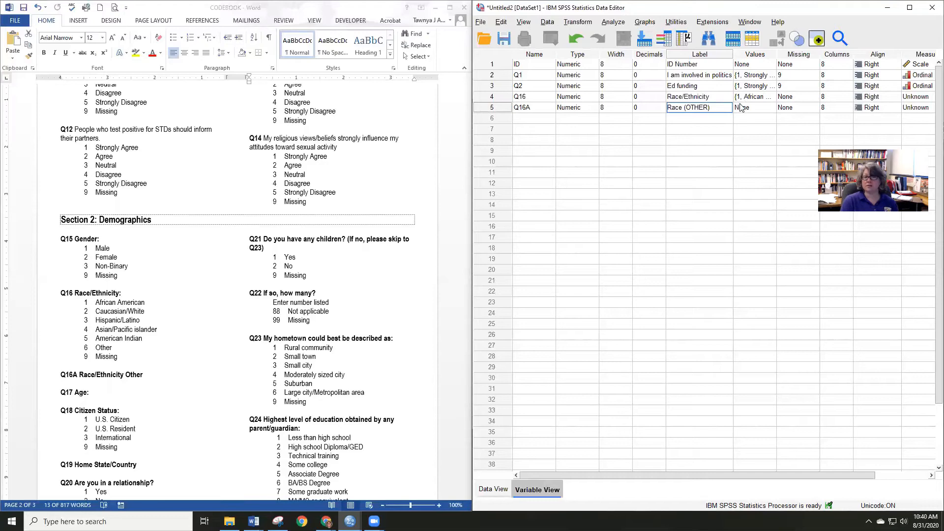
Change the variable type of Q16A to String with 50 characters
click(591, 107)
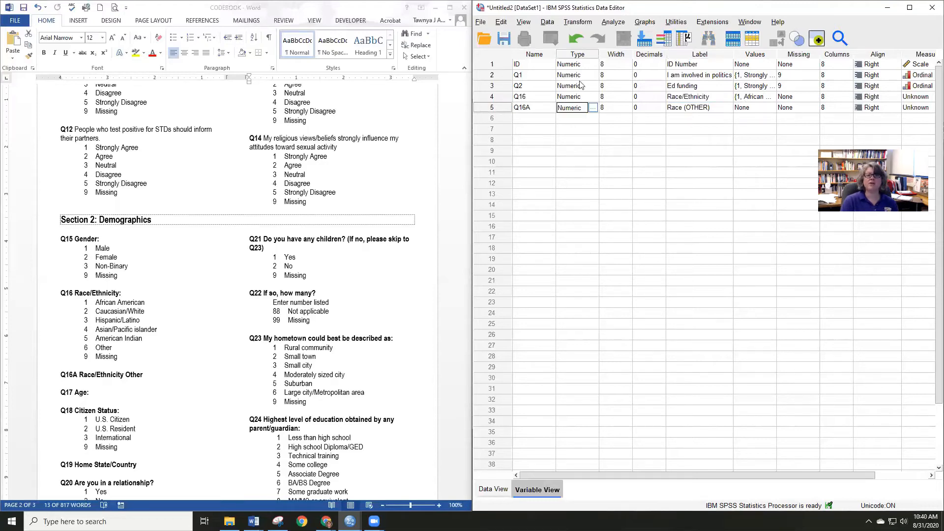
click(592, 107)
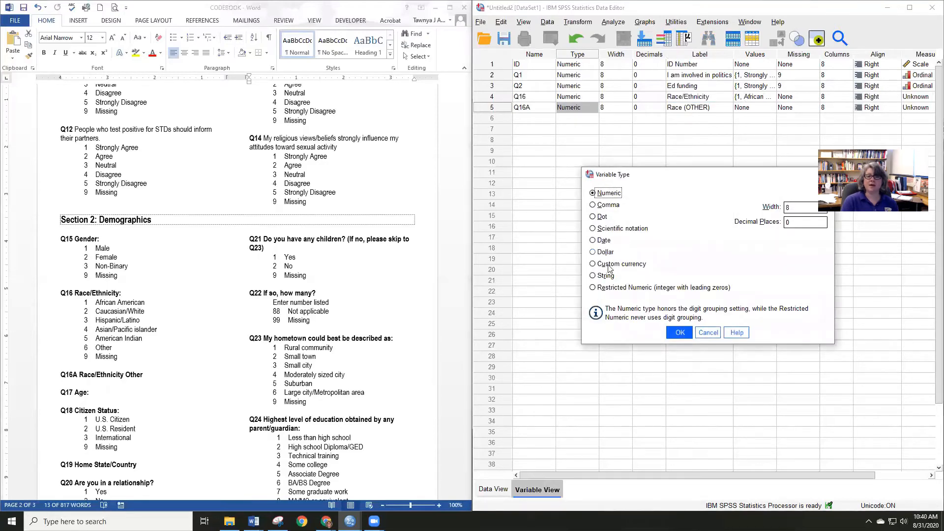
click(594, 276)
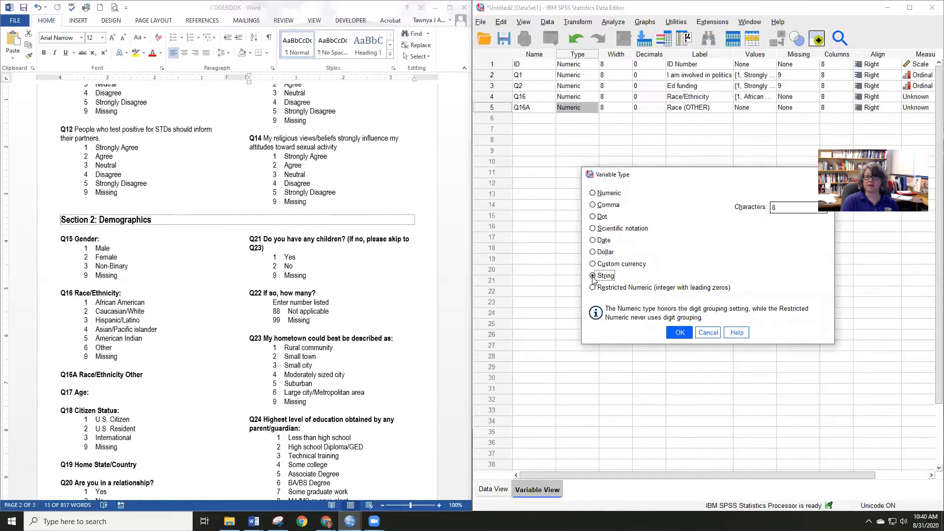
drag(790, 211, 771, 208)
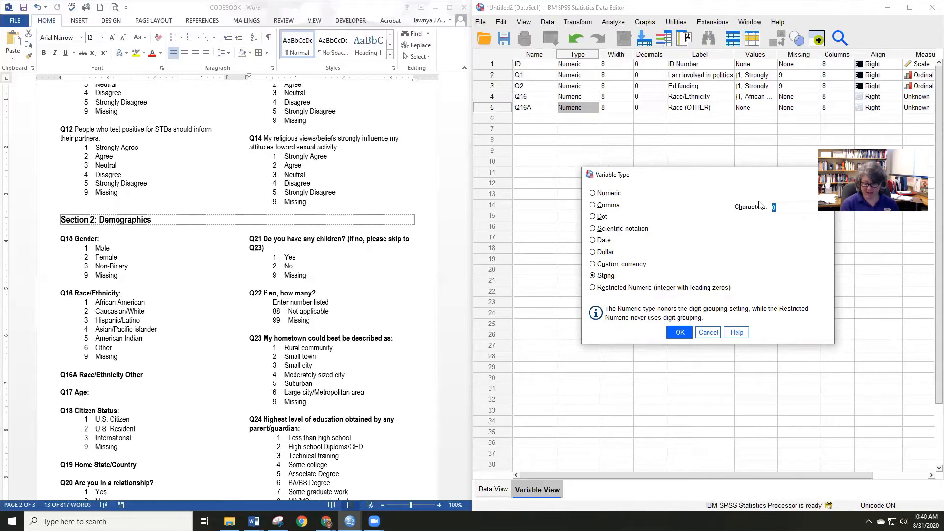
text(50)
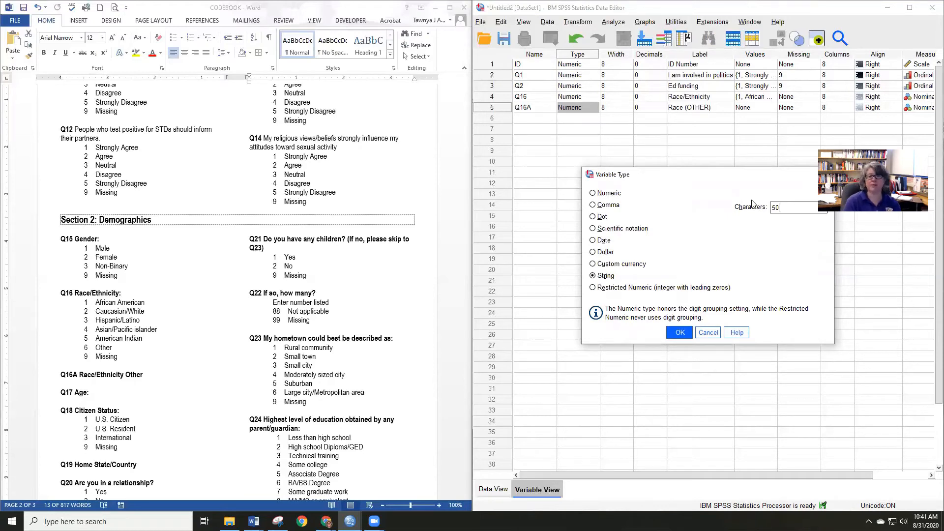
click(682, 333)
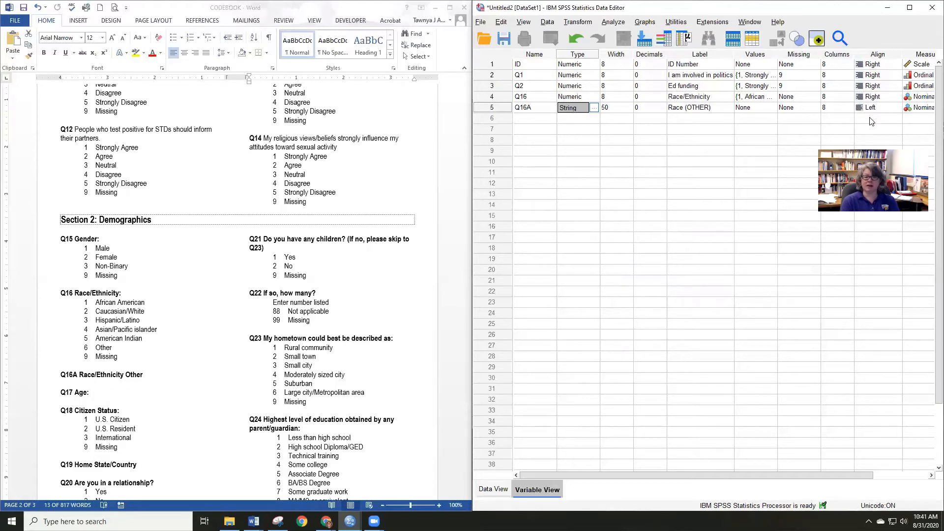
Check the measurement level of the Q16 variable and its available options
scroll(871, 121, right, 3)
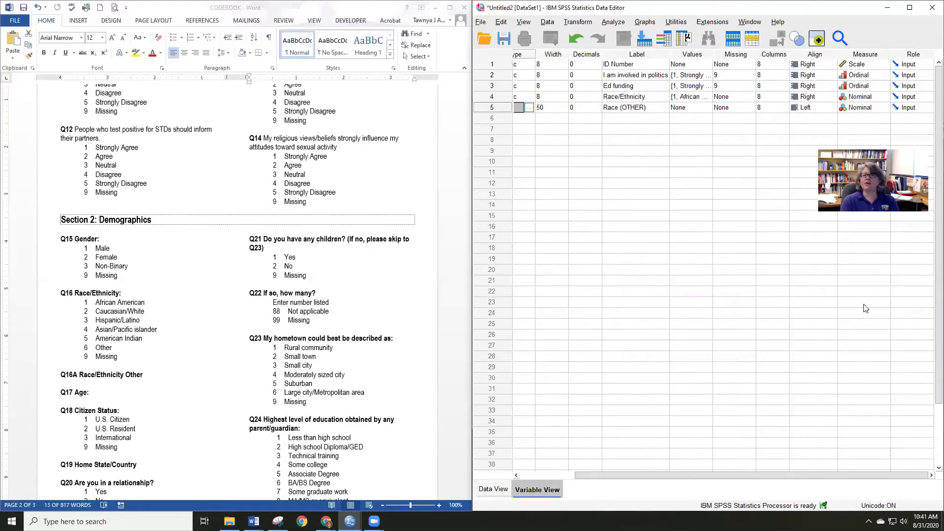
click(879, 99)
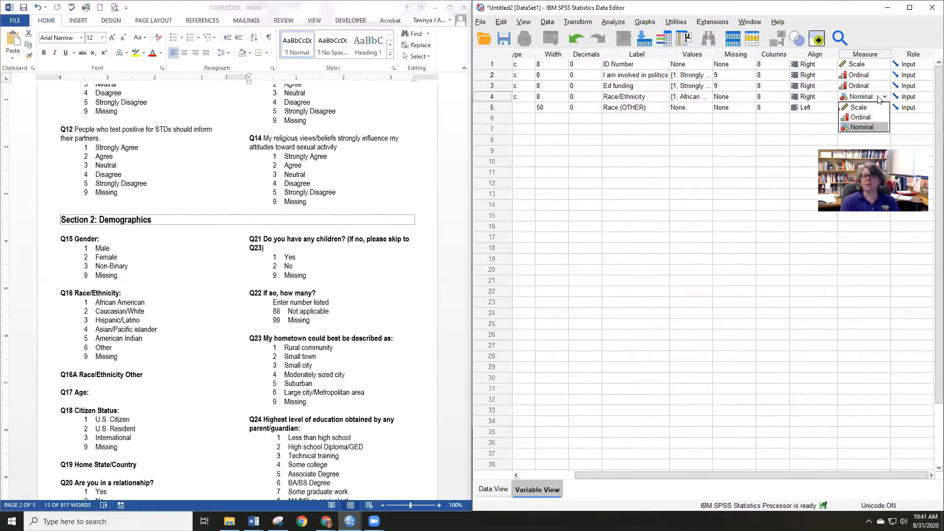
click(702, 223)
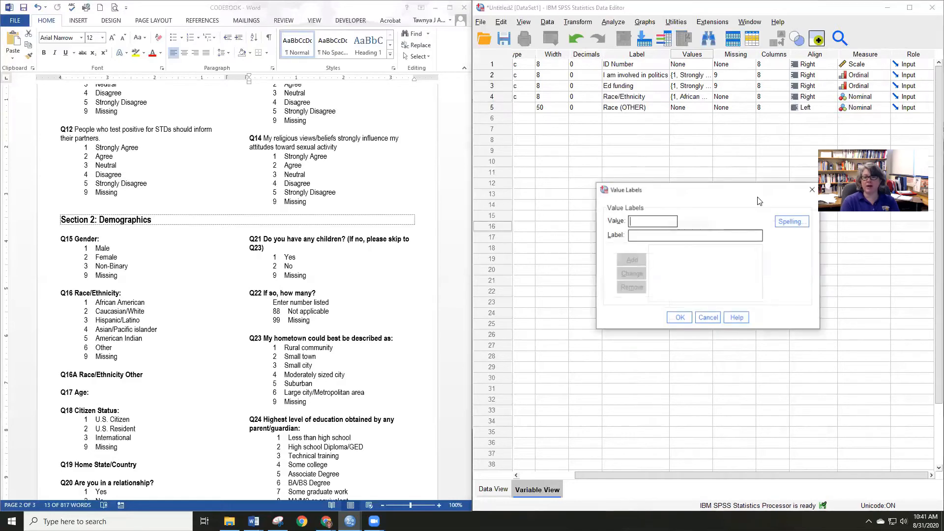
click(705, 320)
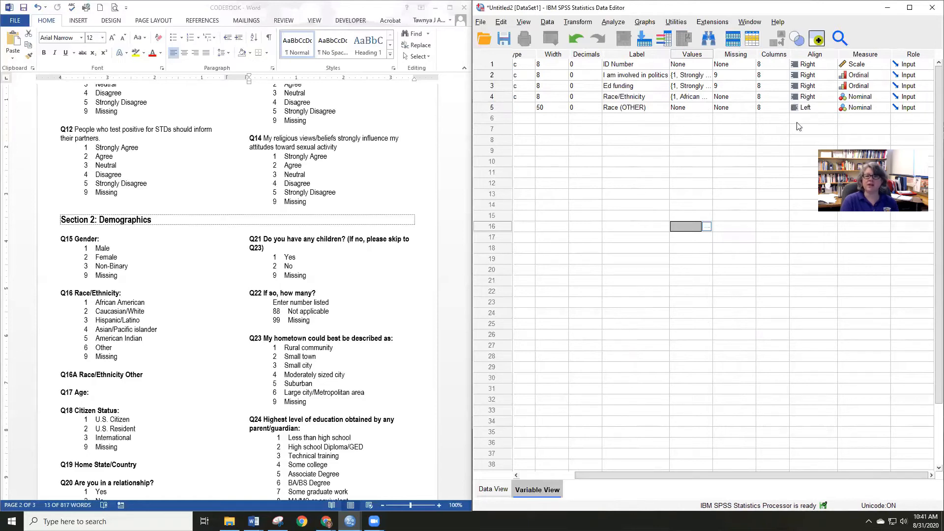
drag(577, 474, 521, 474)
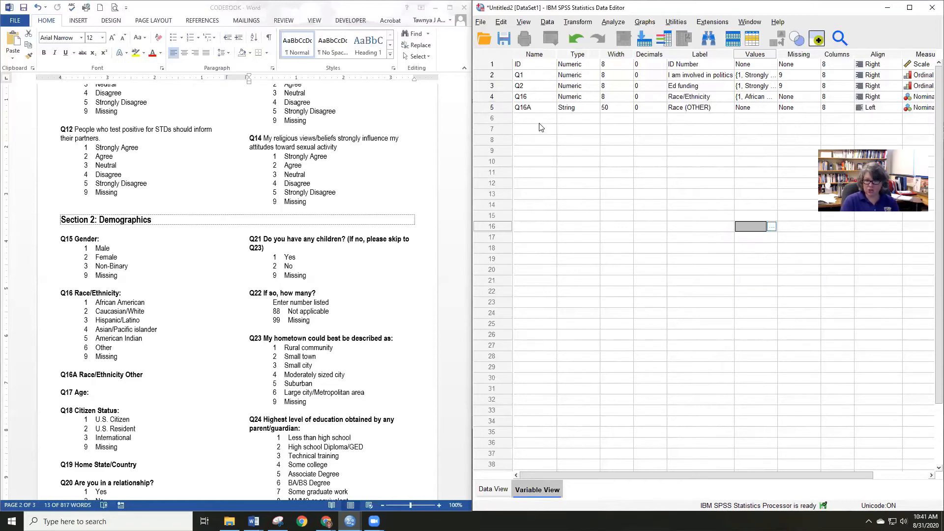
Switch to the data view and enter ID 1 and the Q1 answer 1 for the first case
click(494, 488)
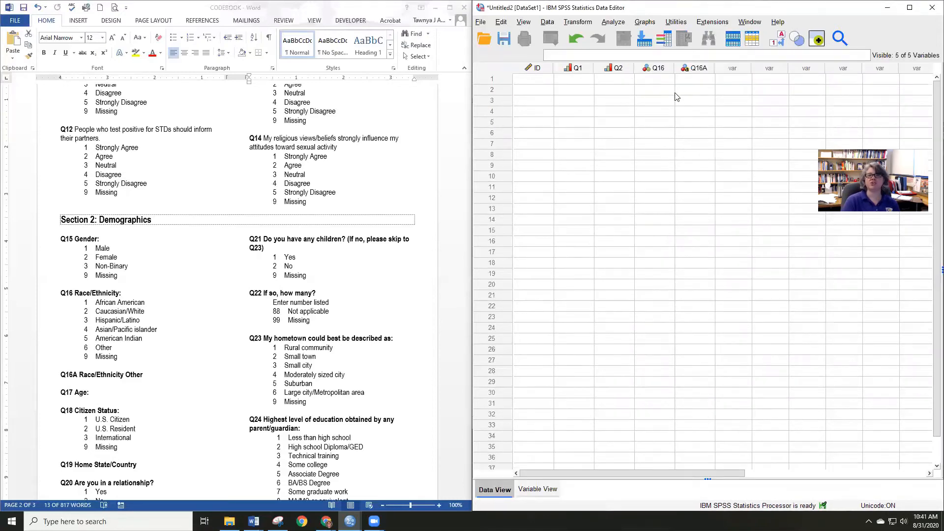
mouse_move(687, 67)
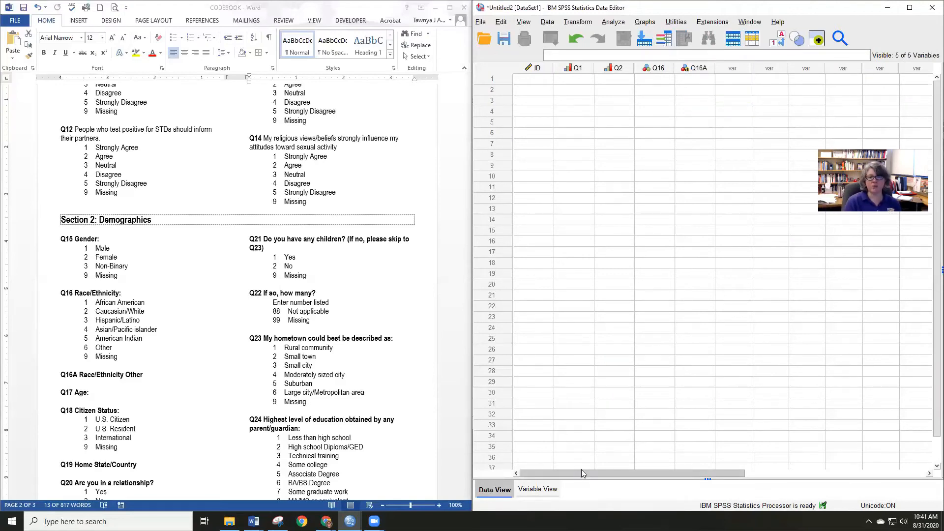
scroll(578, 472, right, 5)
scroll(546, 486, left, 5)
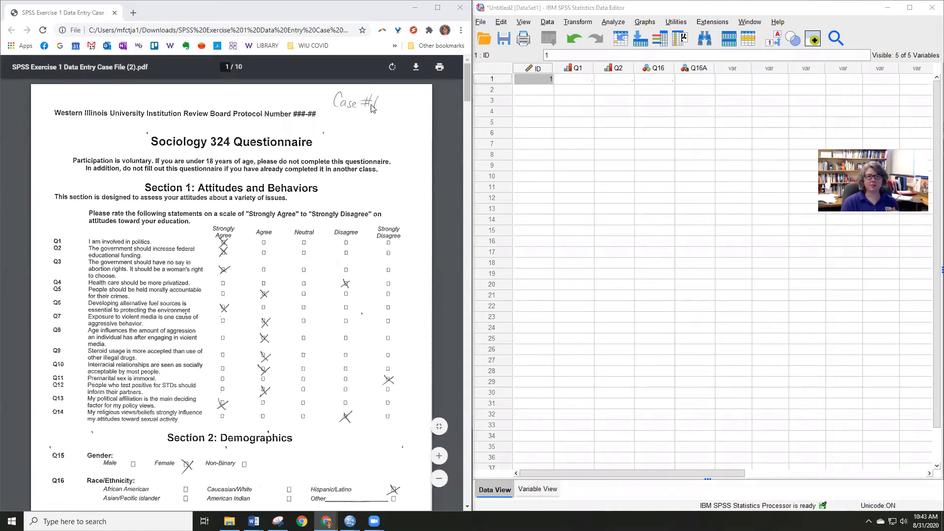
click(573, 80)
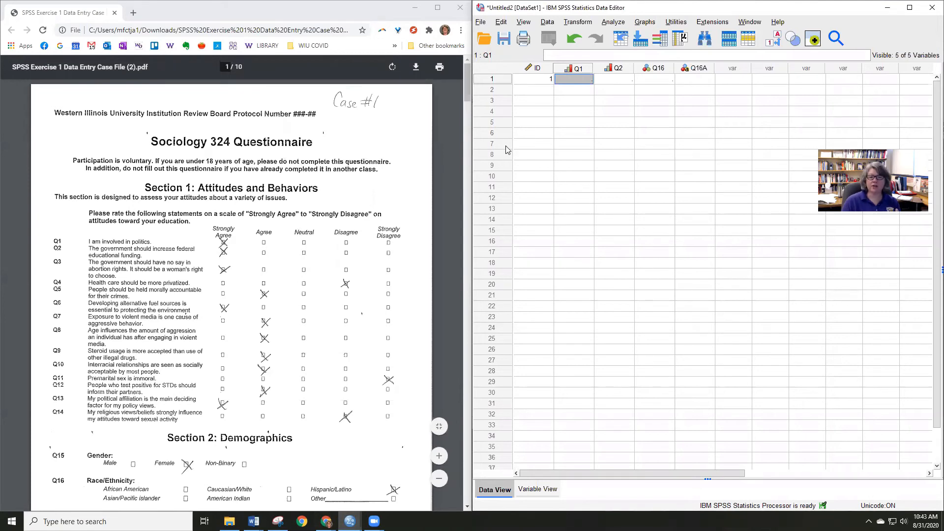
text(1)
click(579, 113)
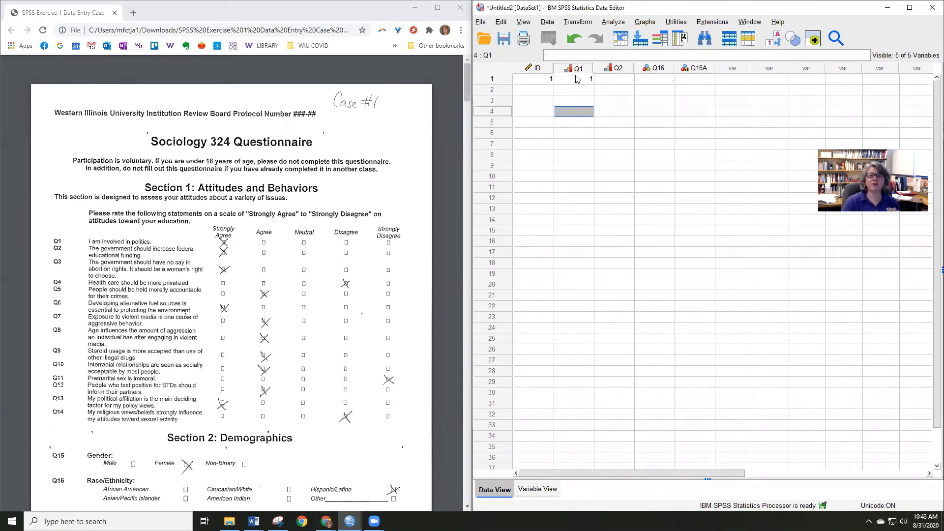
Examine the variable information of Q1, Q2, Q16A, Q16 and ID, including their value labels, and close it
click(578, 69)
right_click(578, 69)
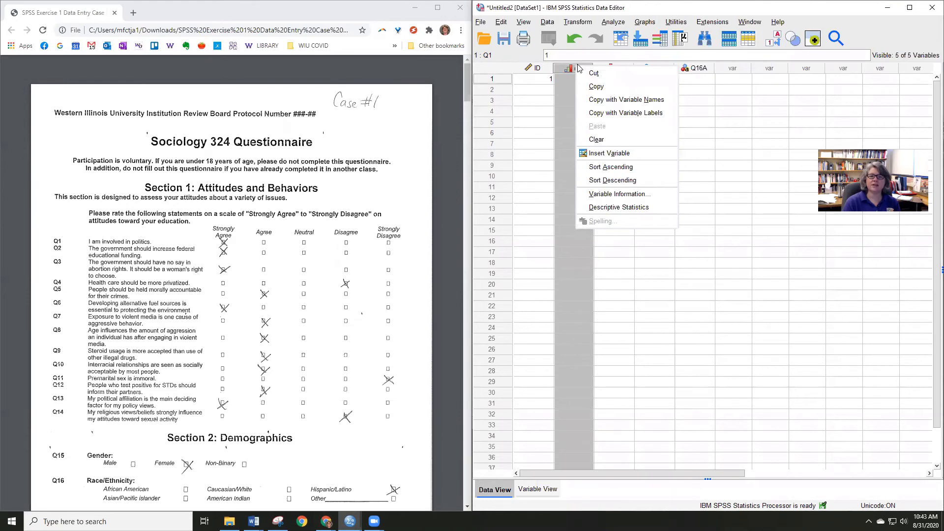
click(620, 194)
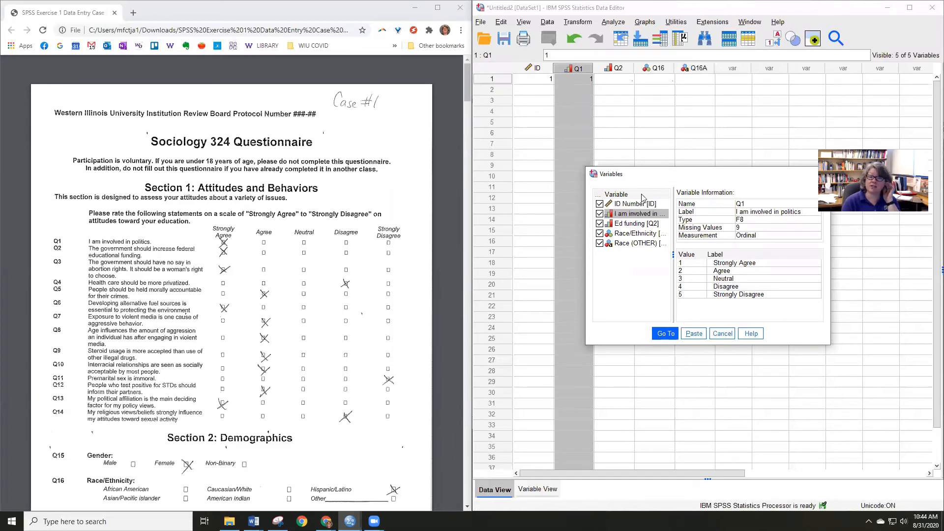
click(640, 224)
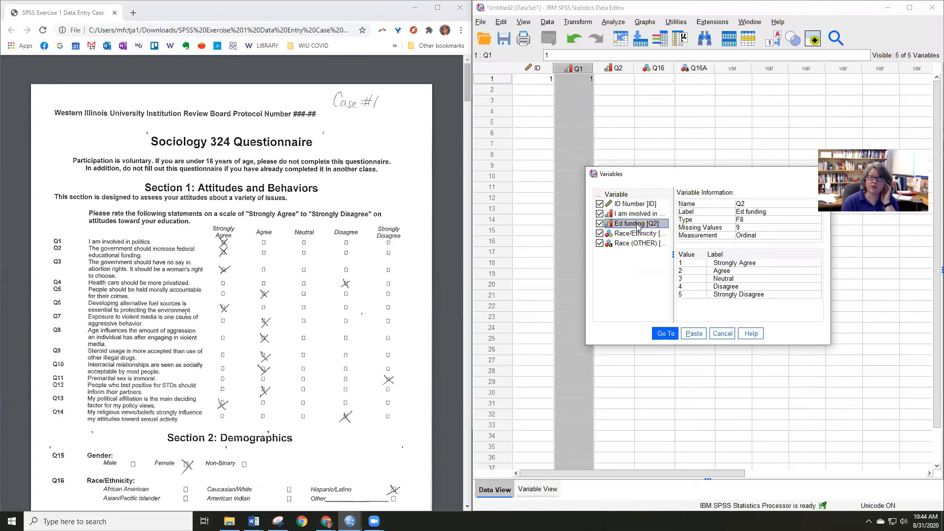
click(631, 244)
click(629, 234)
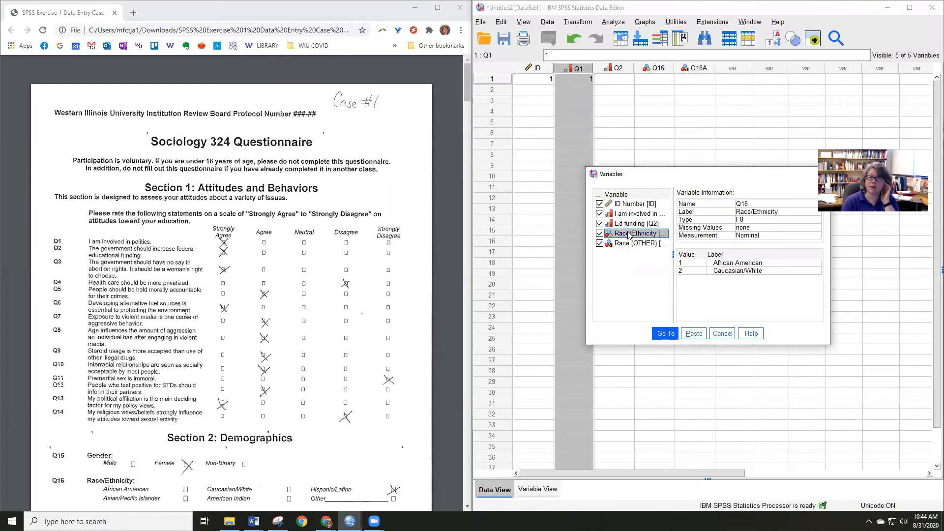
click(629, 205)
click(722, 334)
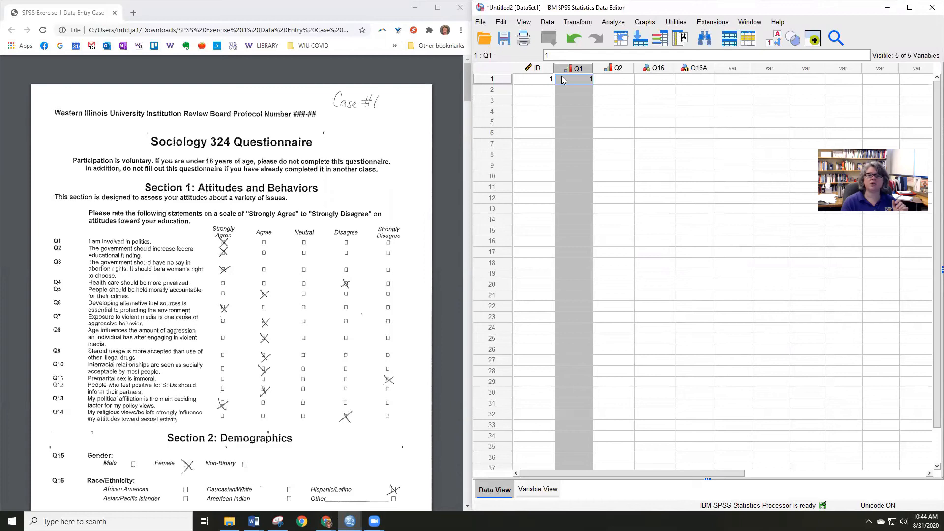
Enter 1 for Q2 and 5 for Q16 in the first case, consulting the scanned questionnaire
click(618, 82)
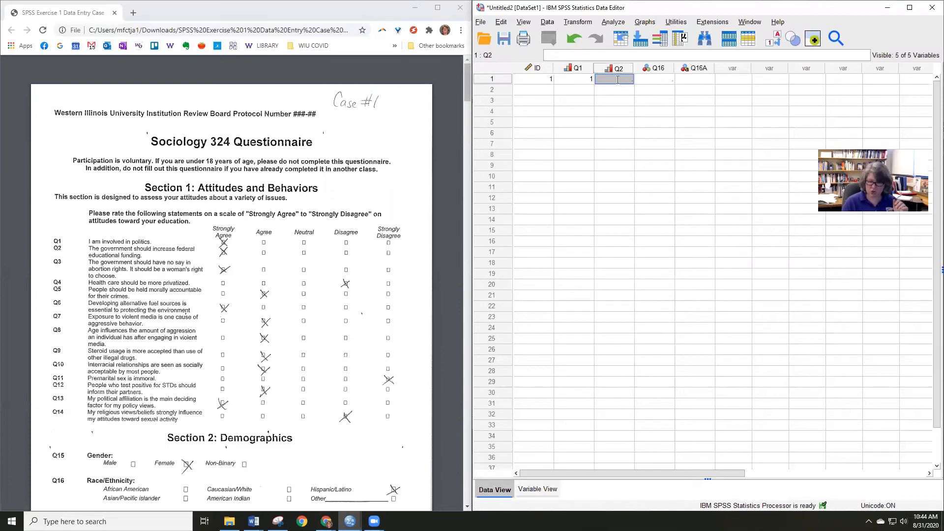
text(1)
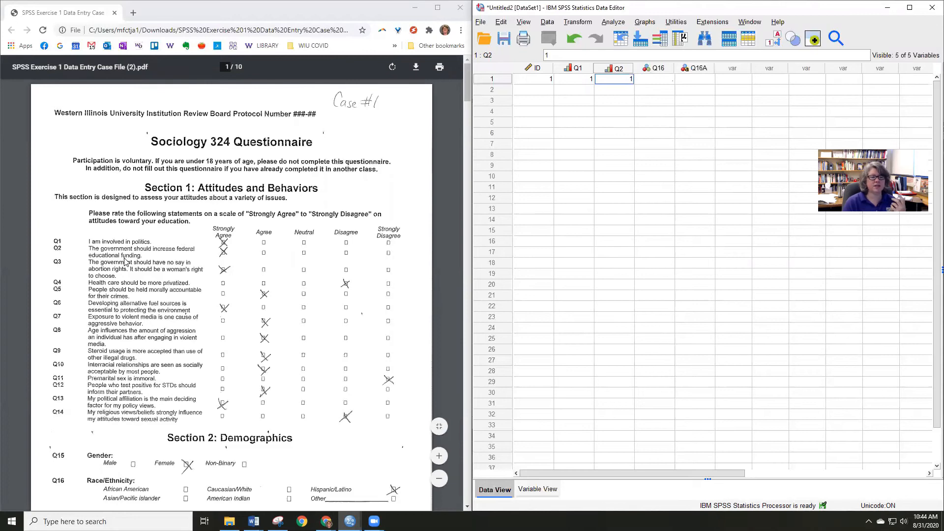
scroll(117, 239, down, 5)
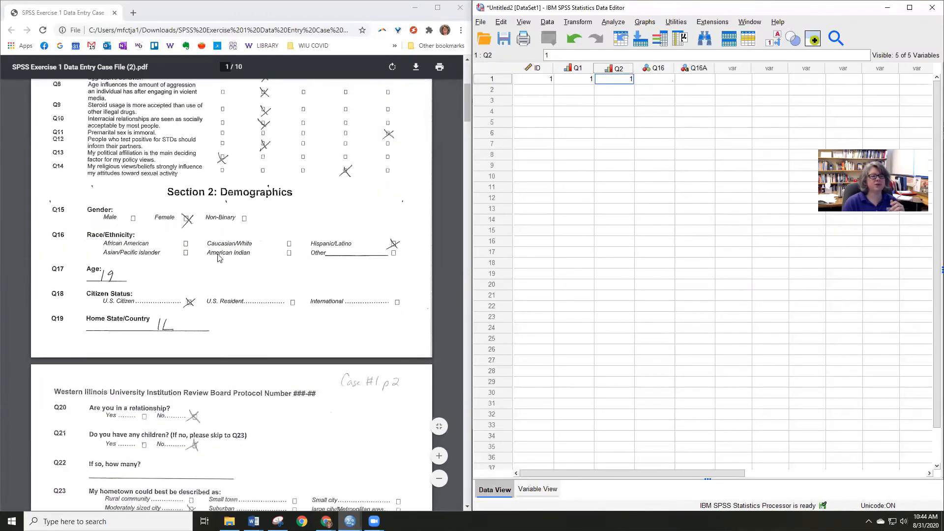
click(648, 80)
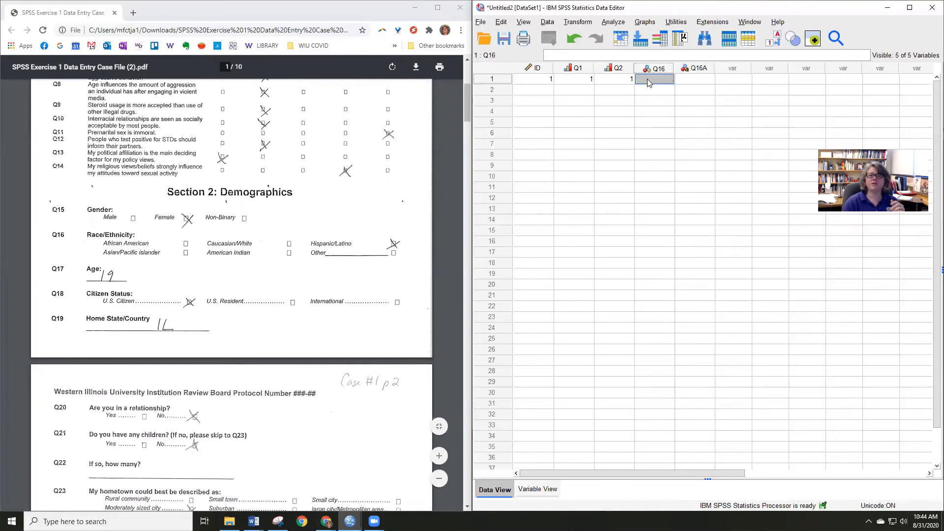
text(5)
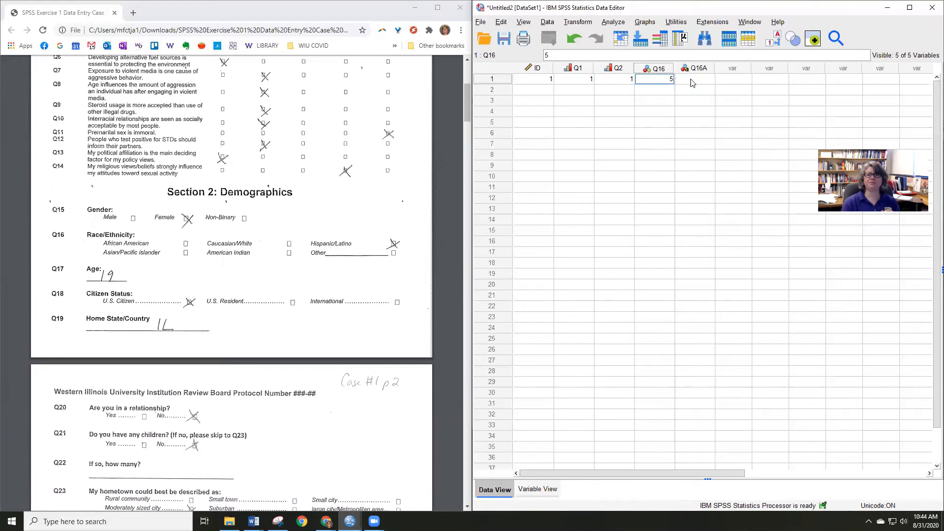
Leave Q16A blank for the first case and examine the scanned Case #1 questionnaire from Q1 through Q32
click(706, 79)
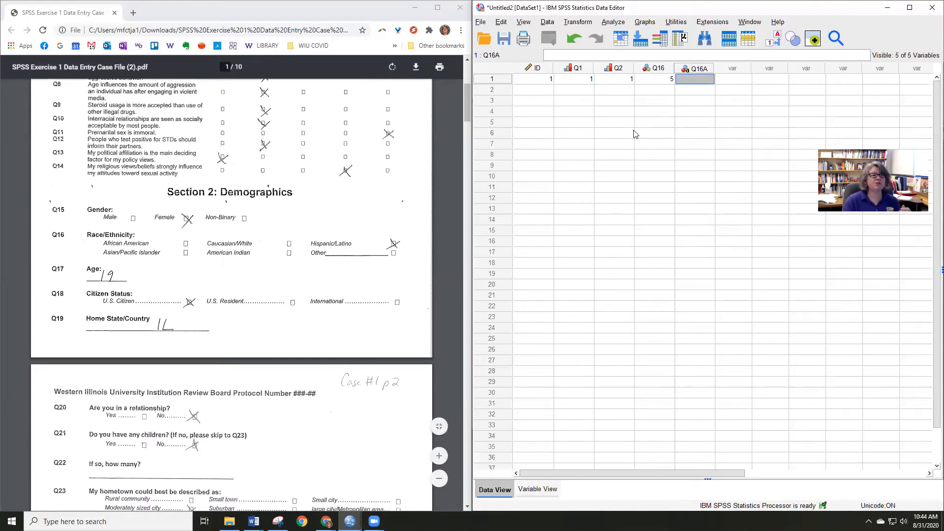
scroll(397, 199, up, 4)
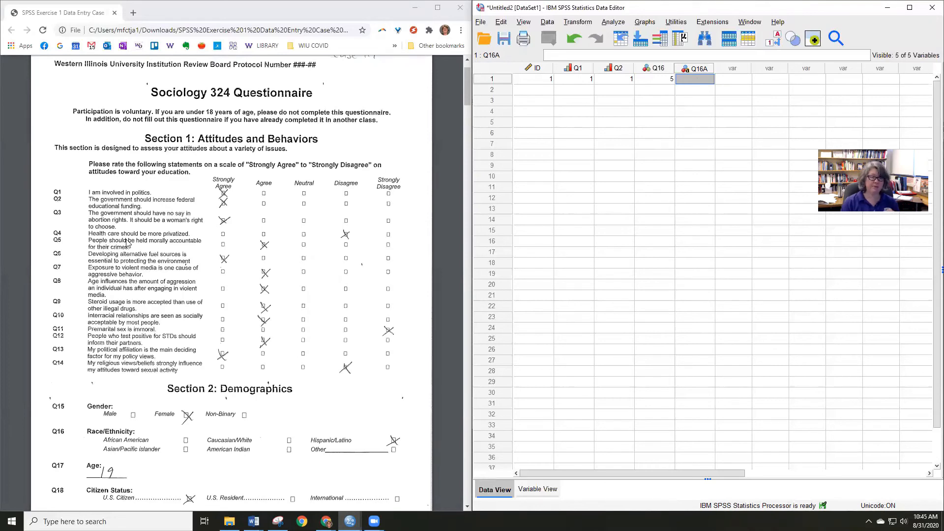
scroll(191, 350, down, 3)
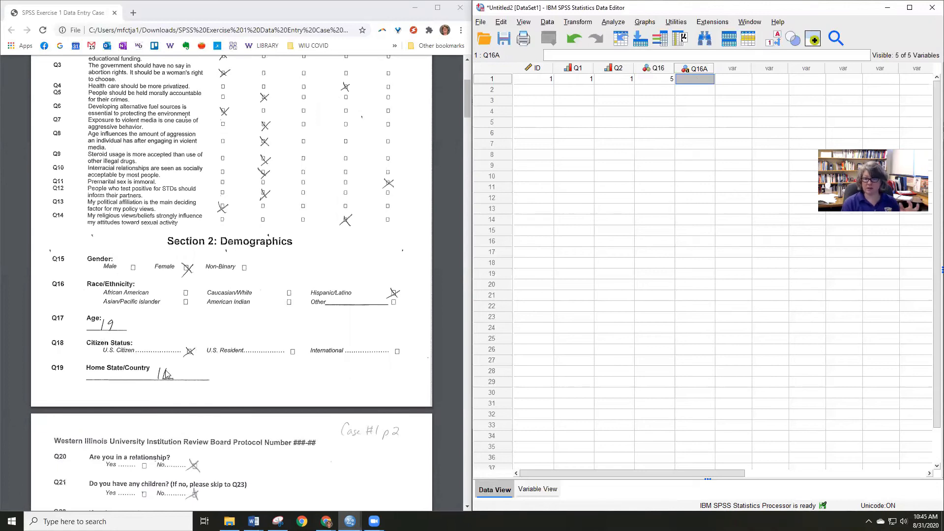
scroll(167, 369, down, 4)
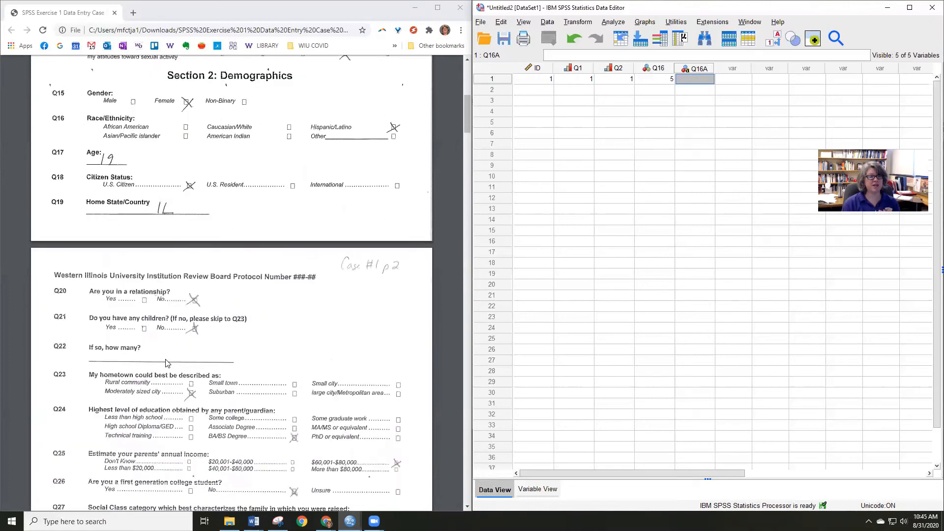
scroll(184, 304, down, 11)
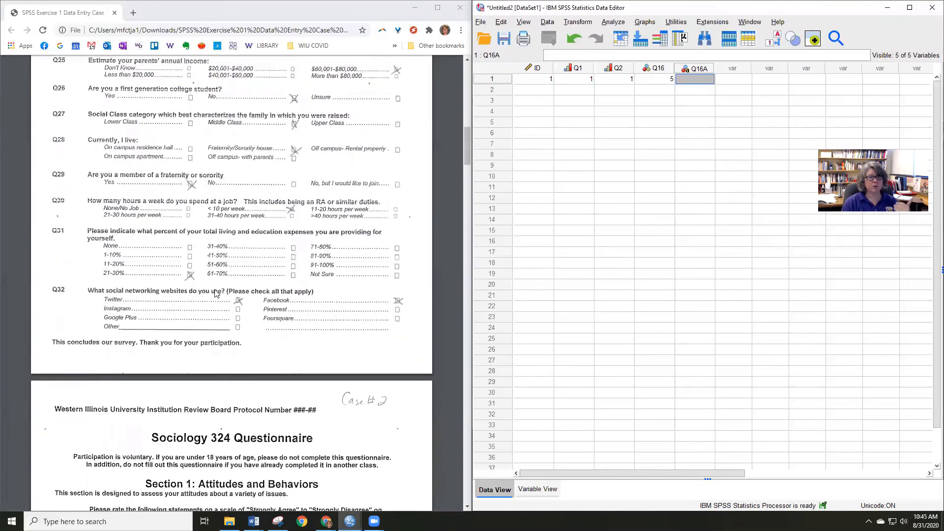
scroll(217, 293, up, 3)
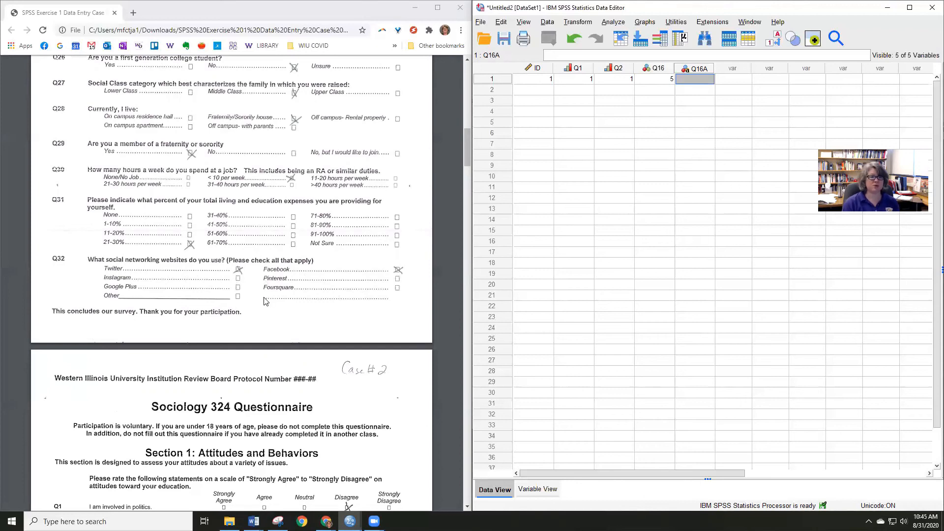
scroll(294, 335, up, 5)
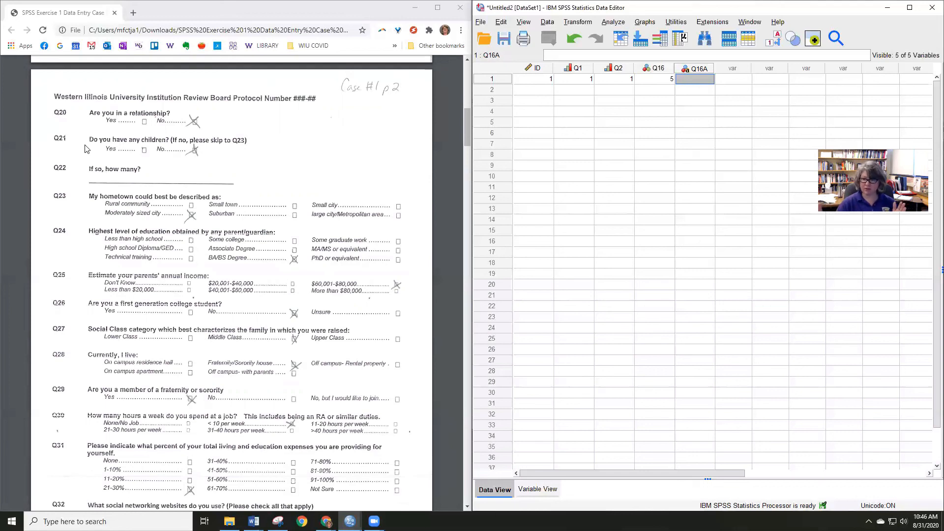
Review the defined variables alongside both pages of the Case #1 questionnaire and return to the data view
click(537, 489)
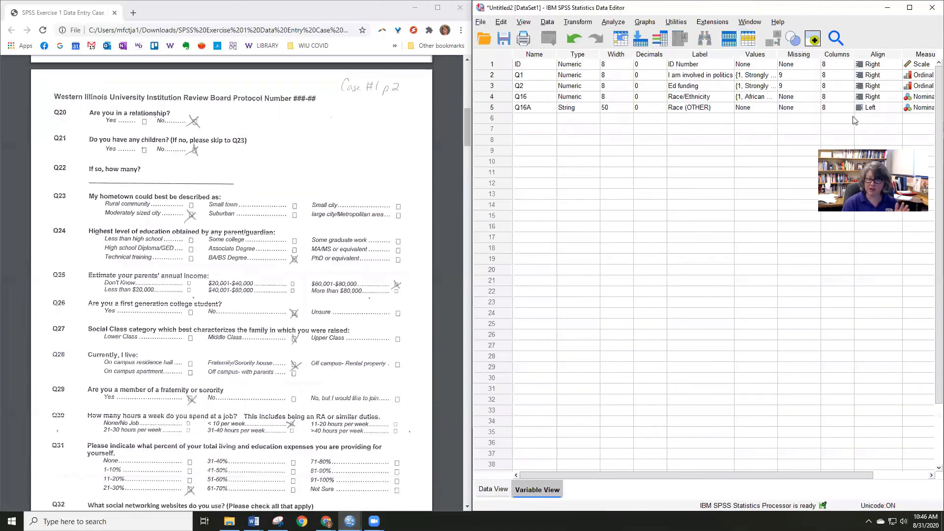
scroll(245, 242, up, 10)
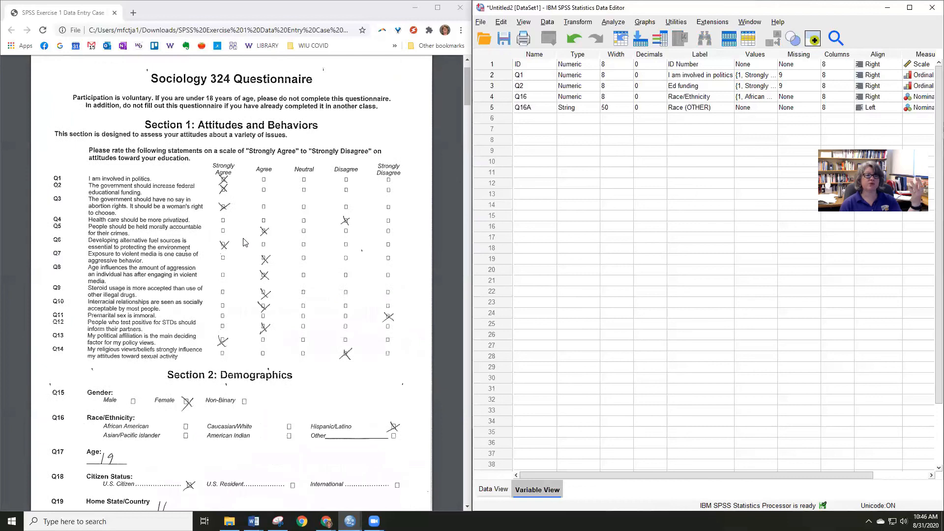
scroll(273, 195, up, 1)
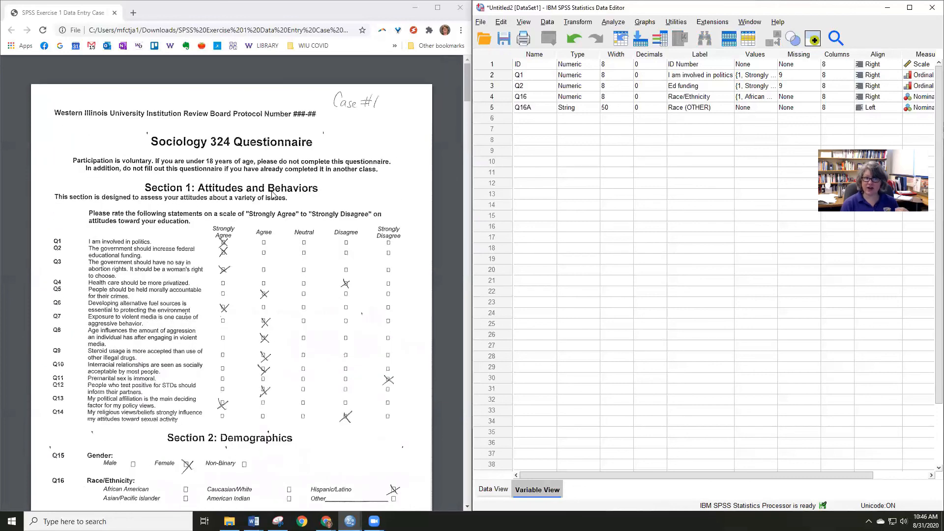
scroll(274, 195, down, 18)
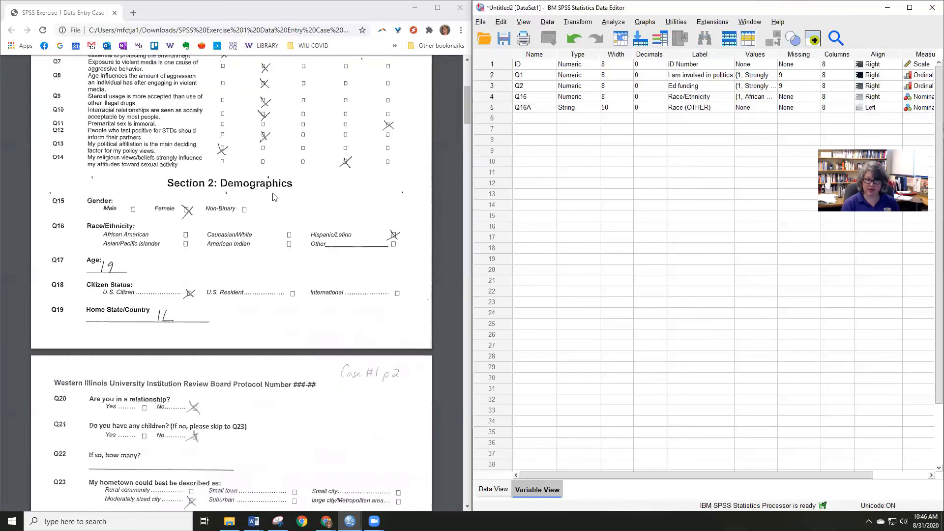
click(490, 491)
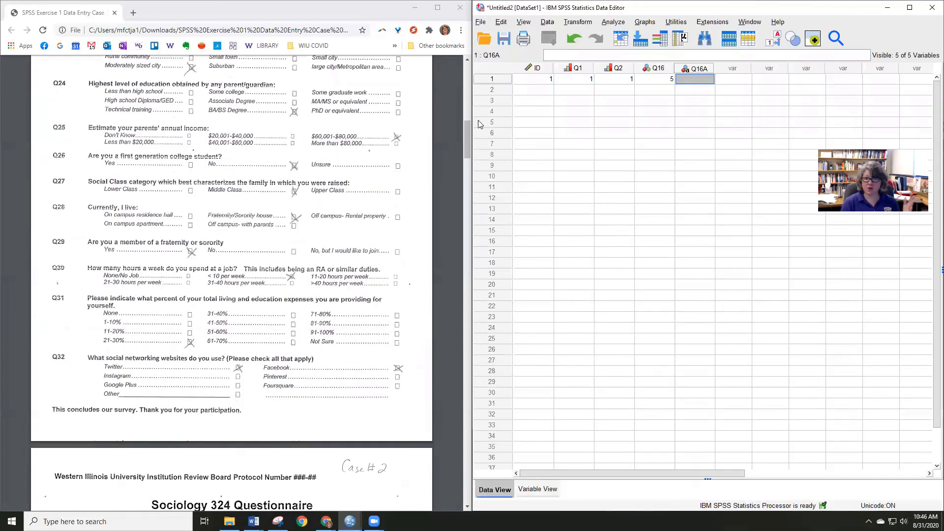